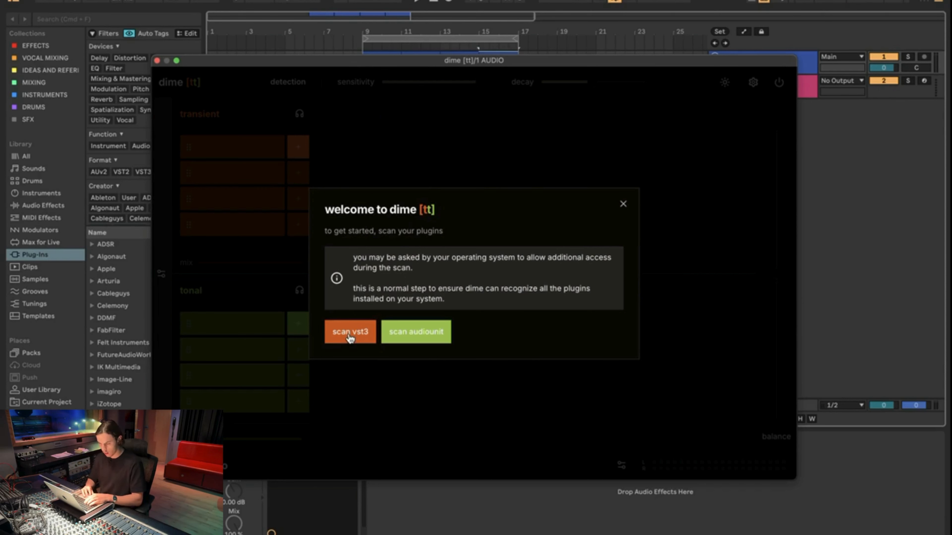
- Scan the system for VST3 plugins, look through the scanned list and close the settings
left_click(350, 337)
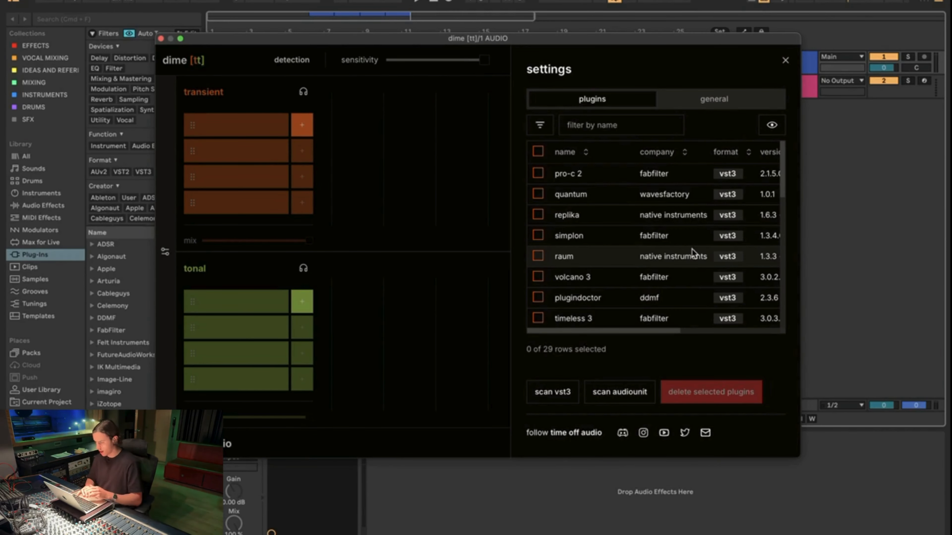
scroll(684, 246, "down", 5)
scroll(683, 247, "up", 10)
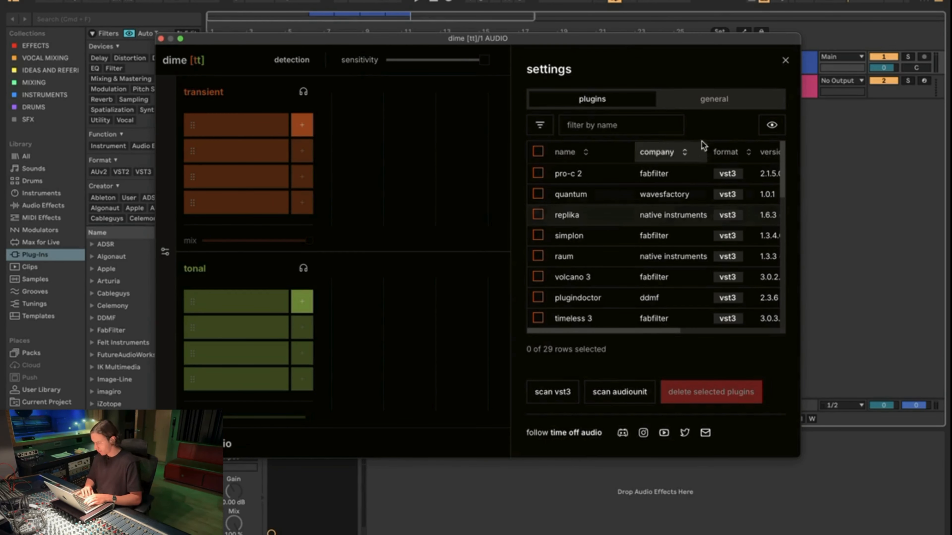
left_click(784, 60)
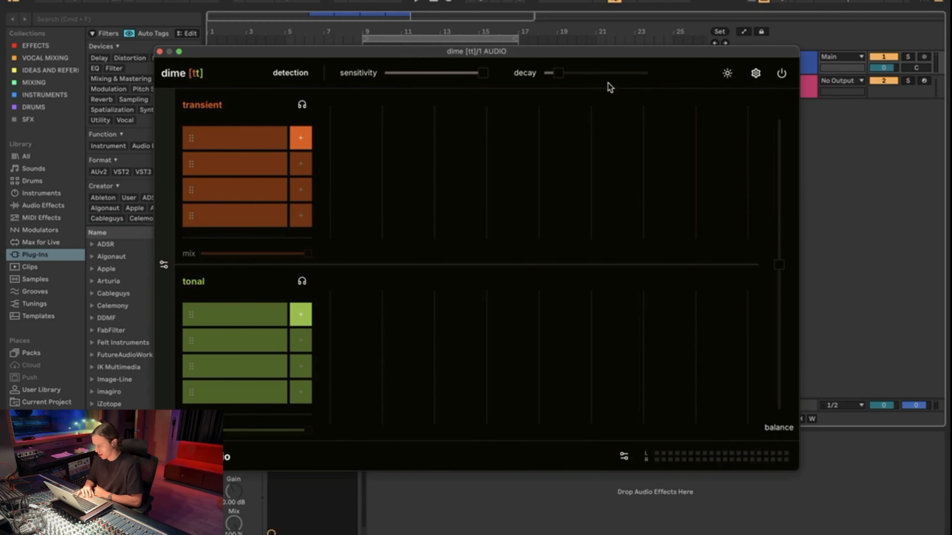
- Switch to the light theme and back to dark, and bypass and re-enable the dime plugin
left_click(727, 73)
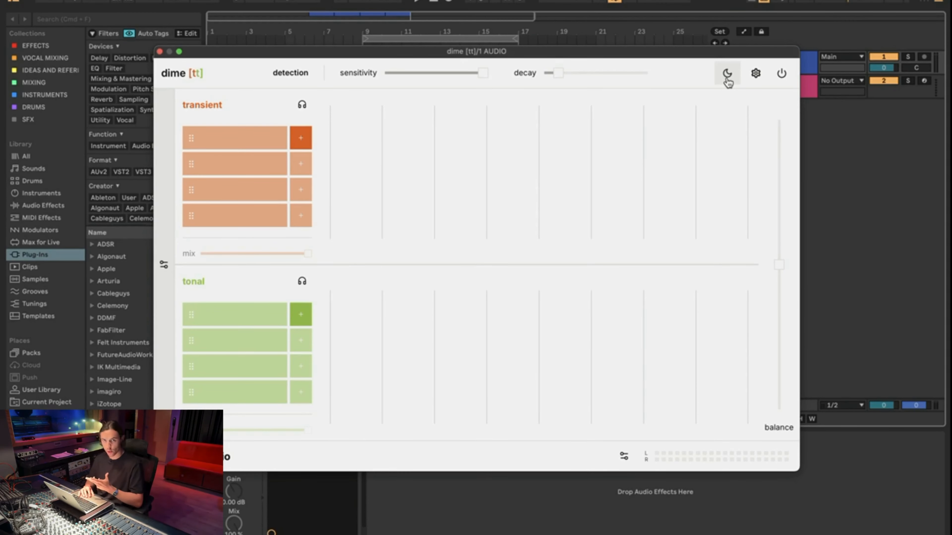
left_click(727, 80)
left_click(781, 79)
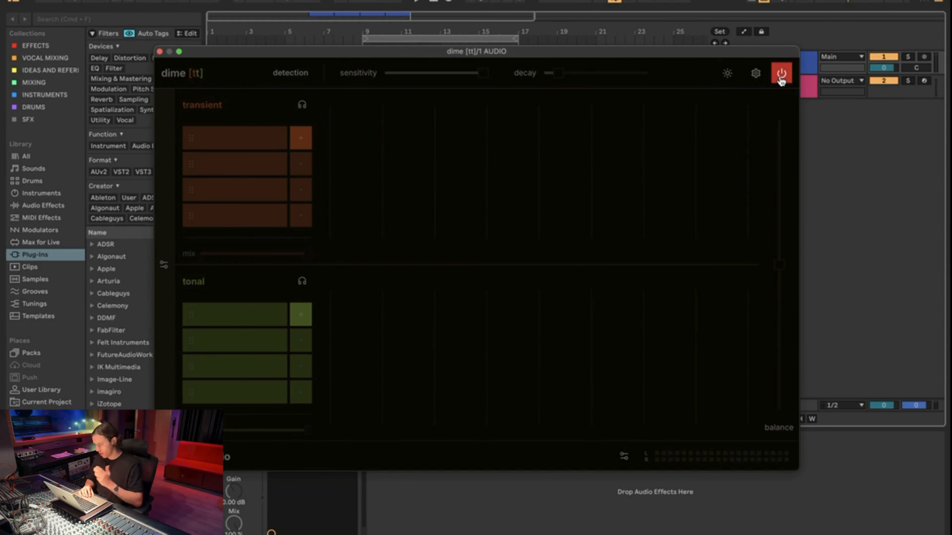
left_click(781, 79)
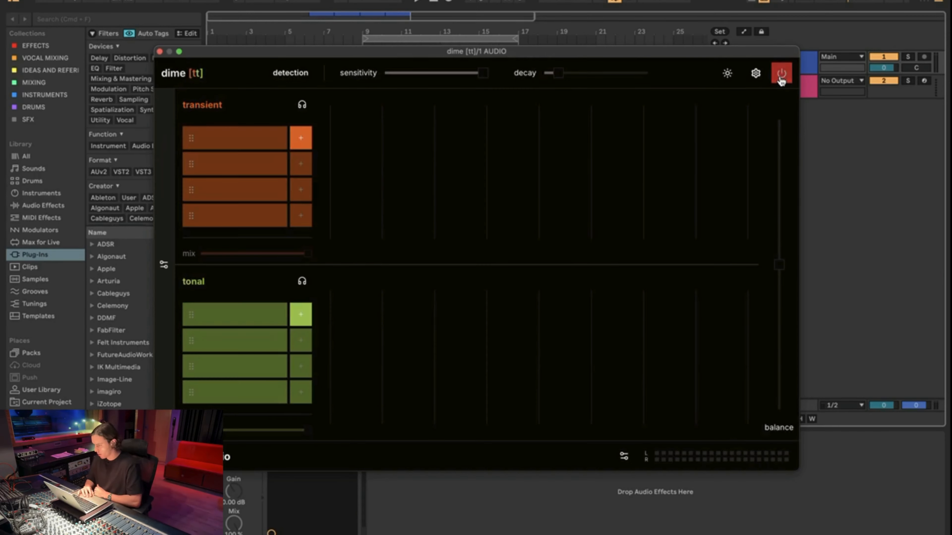
- Review the scanned plugin list and the general settings for waveform display, license and version info
left_click(754, 77)
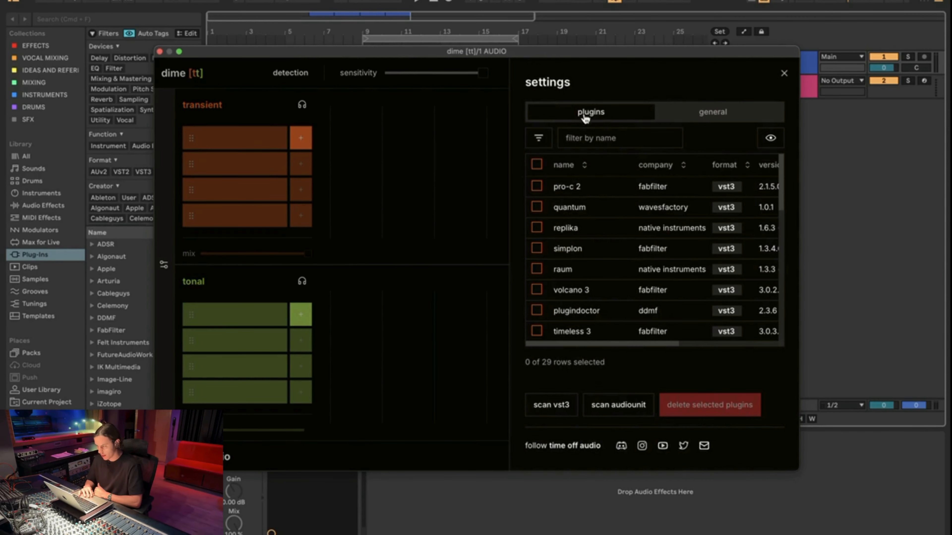
scroll(679, 256, "down", 5)
scroll(677, 251, "up", 5)
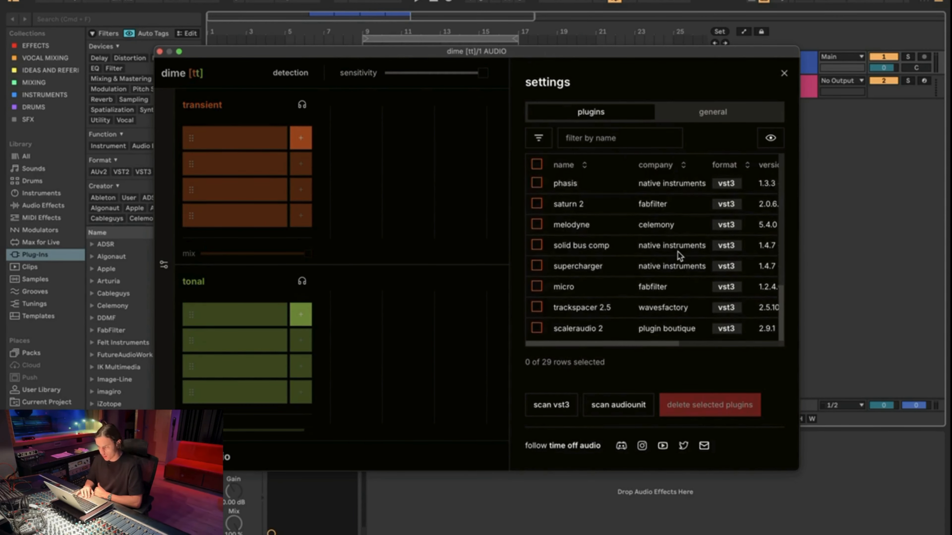
left_click(702, 116)
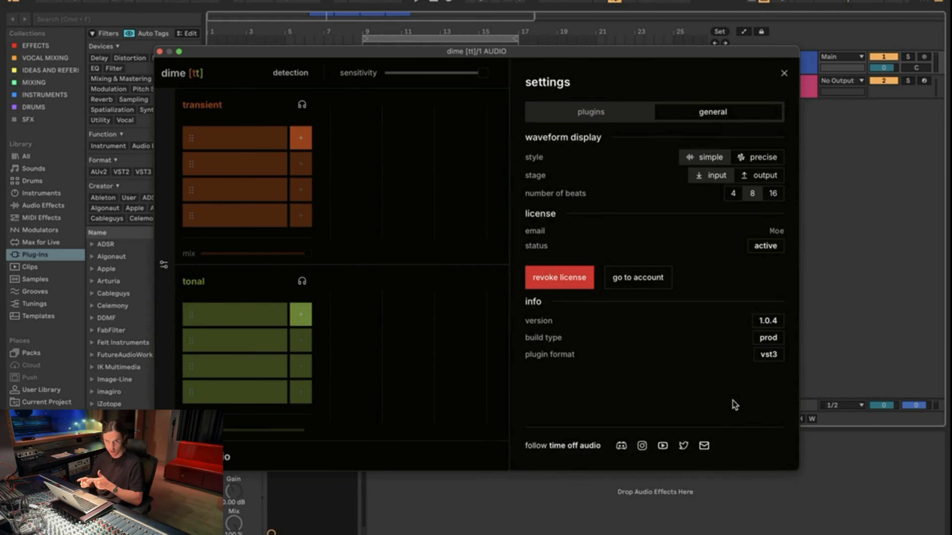
left_click(784, 74)
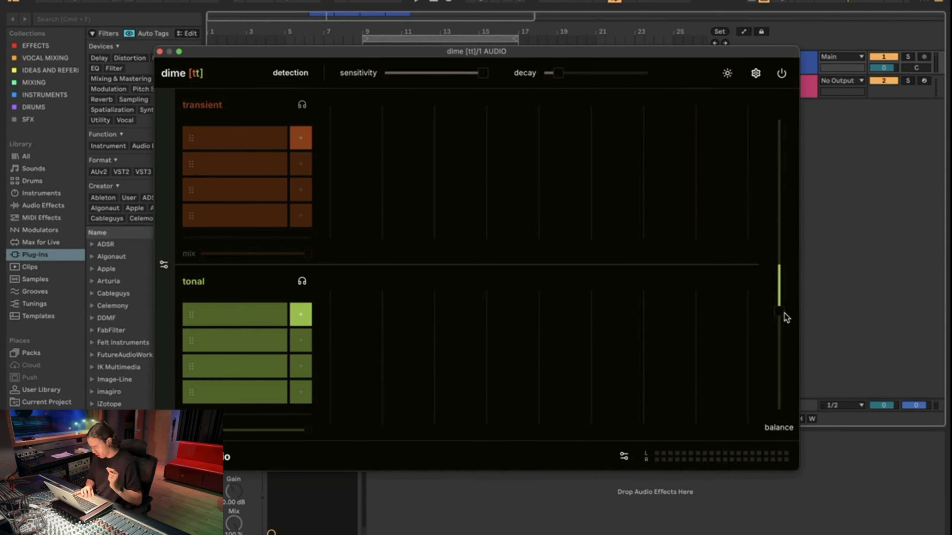
- Return the balance to the centre and browse the plugins available for the first transient slot
left_click_drag(784, 315, 780, 264)
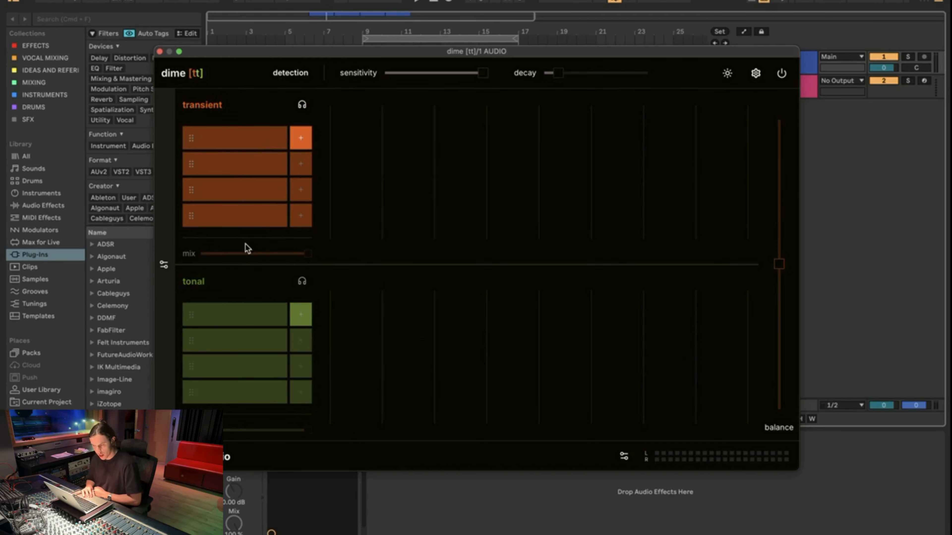
left_click(299, 138)
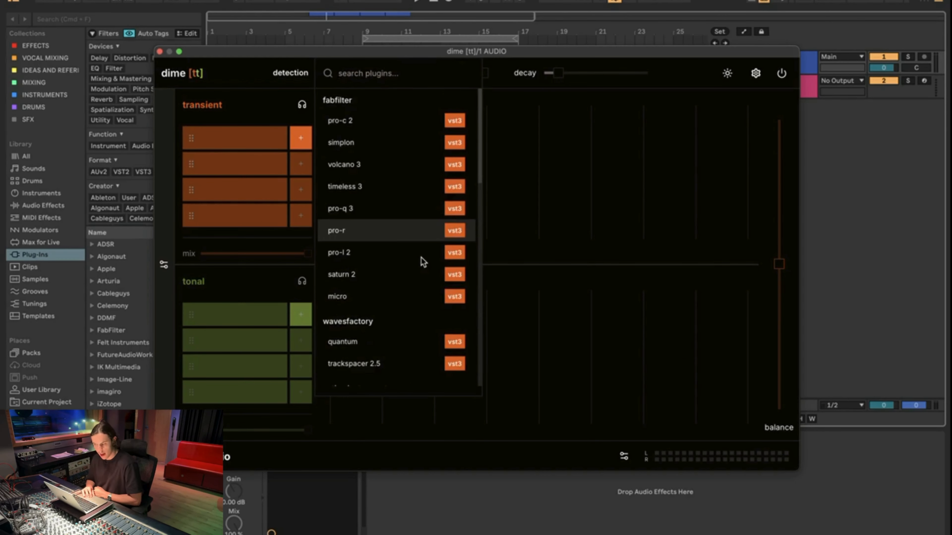
scroll(422, 261, "down", 10)
scroll(422, 262, "up", 5)
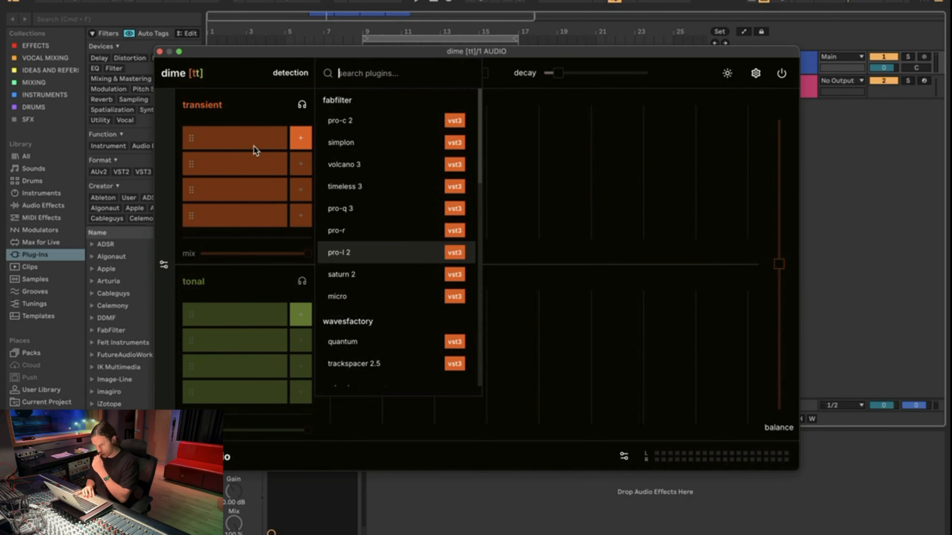
left_click(264, 107)
- Toggle the transient chain's solo on and off twice
left_click(302, 107)
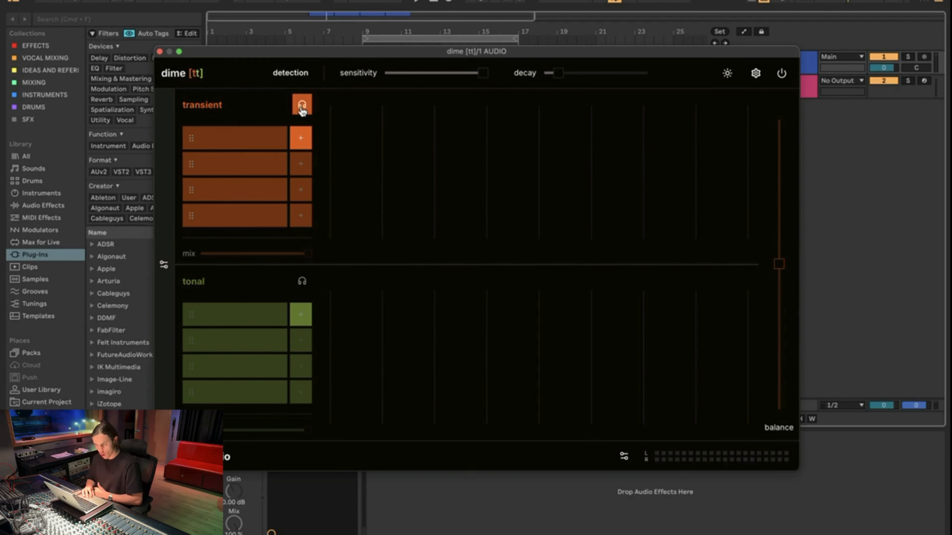
left_click(303, 109)
left_click(302, 105)
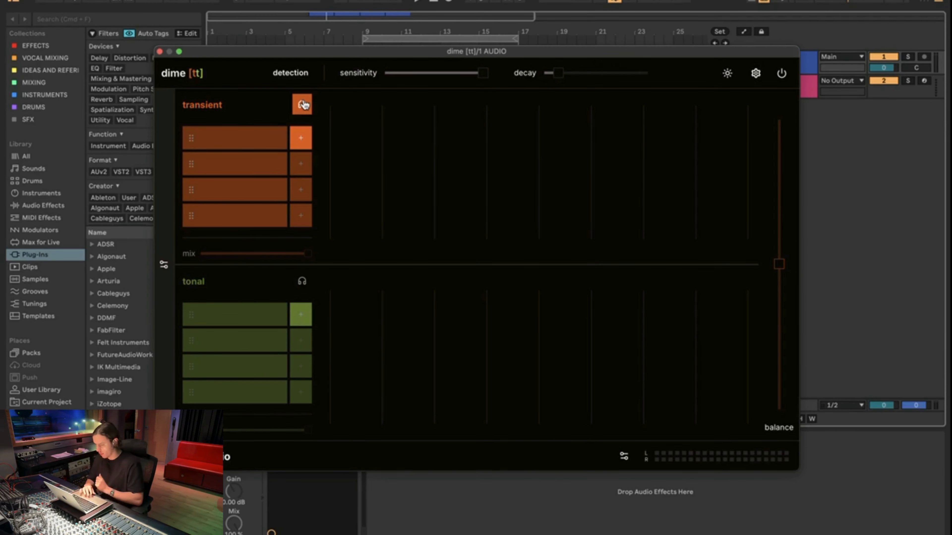
left_click(303, 105)
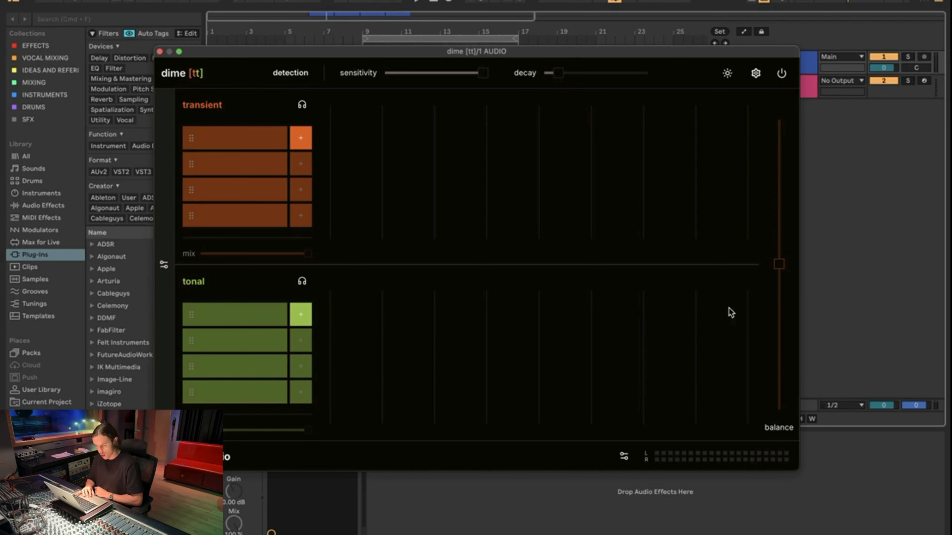
- Adjust the balance around its centre to about 49.8% transient and 50.2% tonal
mouse_move(781, 266)
left_mouse_down()
mouse_move(780, 241)
mouse_move(769, 321)
mouse_move(777, 220)
mouse_move(779, 264)
left_mouse_up()
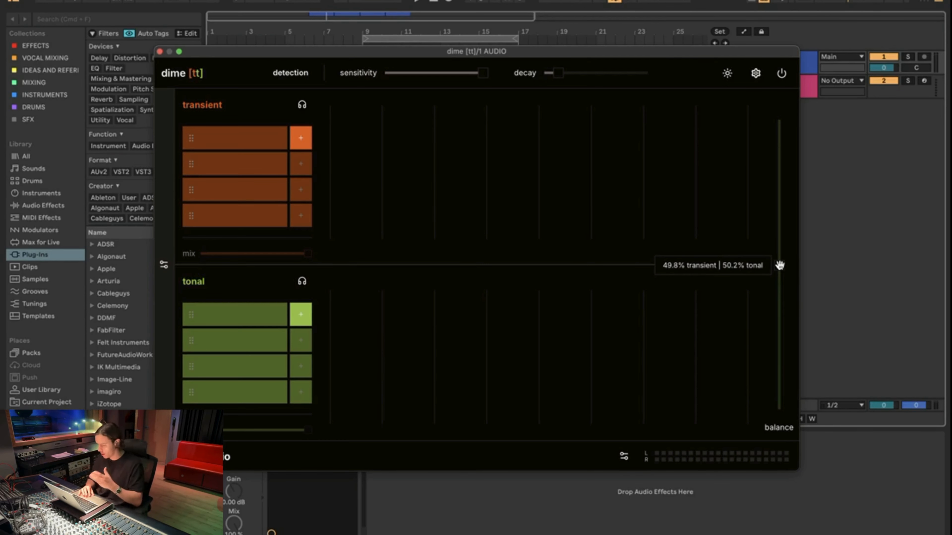
mouse_move(779, 265)
left_mouse_down()
mouse_move(773, 180)
mouse_move(777, 265)
left_mouse_up()
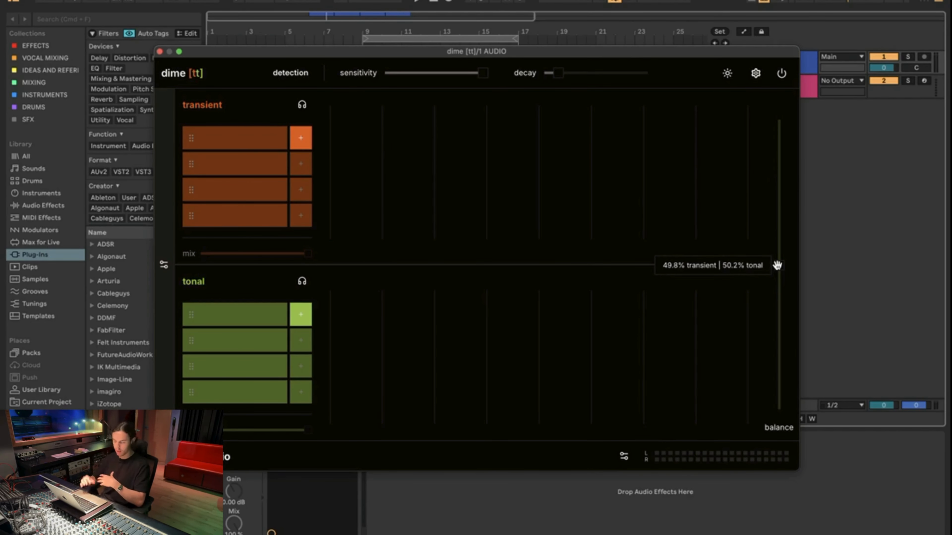
mouse_move(777, 265)
left_mouse_down()
mouse_move(779, 336)
mouse_move(777, 264)
left_mouse_up()
- Move the dime window clear of the browser column and inspect its quick control slots
left_click_drag(450, 51, 555, 25)
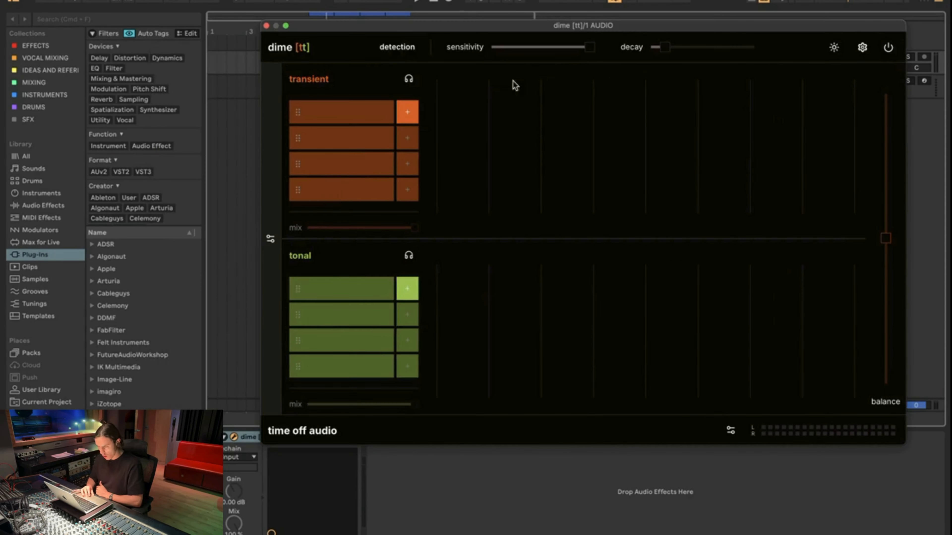
left_click(273, 239)
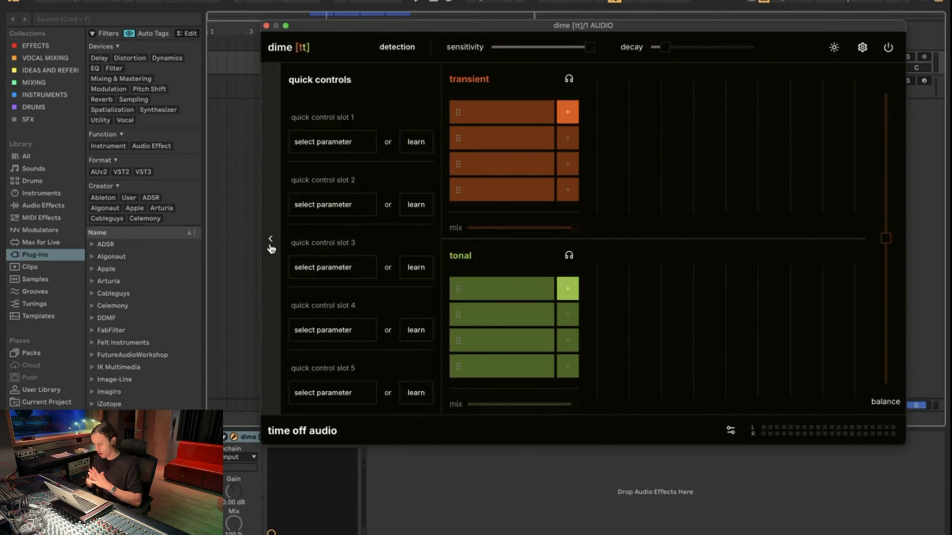
left_click(271, 244)
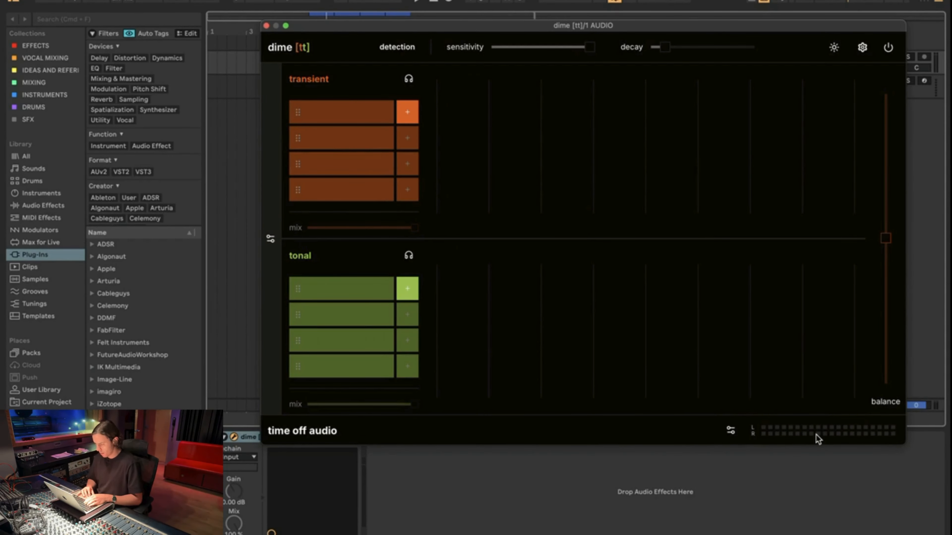
- Show the input gain, output gain and mix controls and raise the overall mix to its maximum
left_click(730, 430)
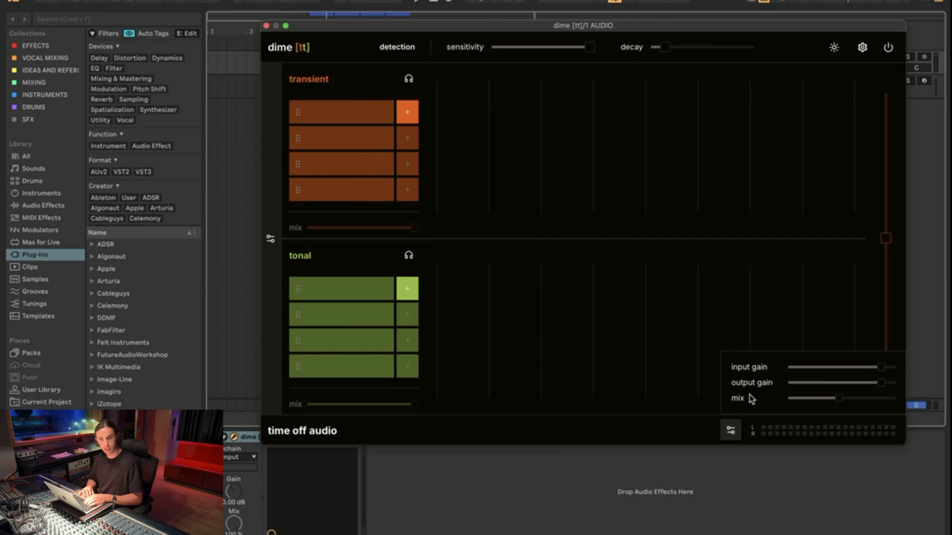
left_click_drag(837, 398, 896, 406)
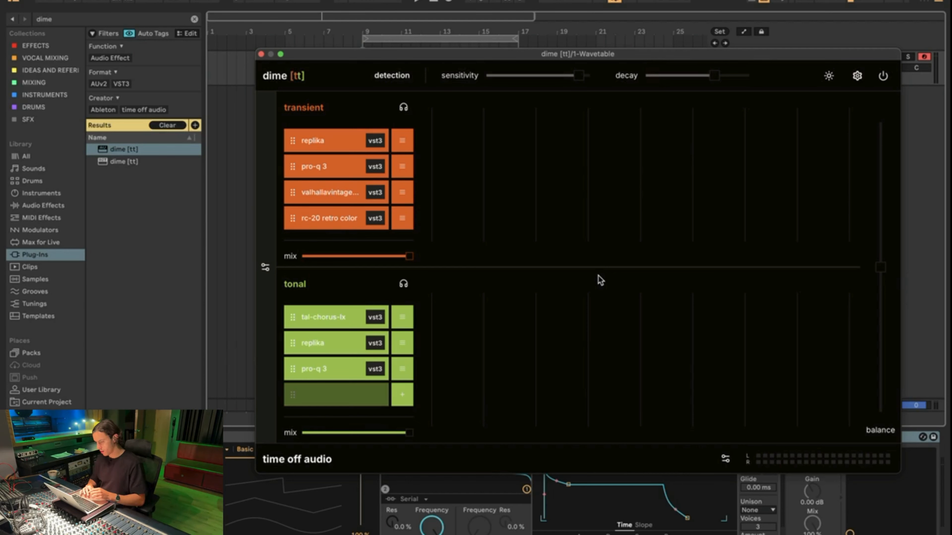
- Bypass the dime plugin and move its window down to uncover the Wavetable track
left_click(733, 161)
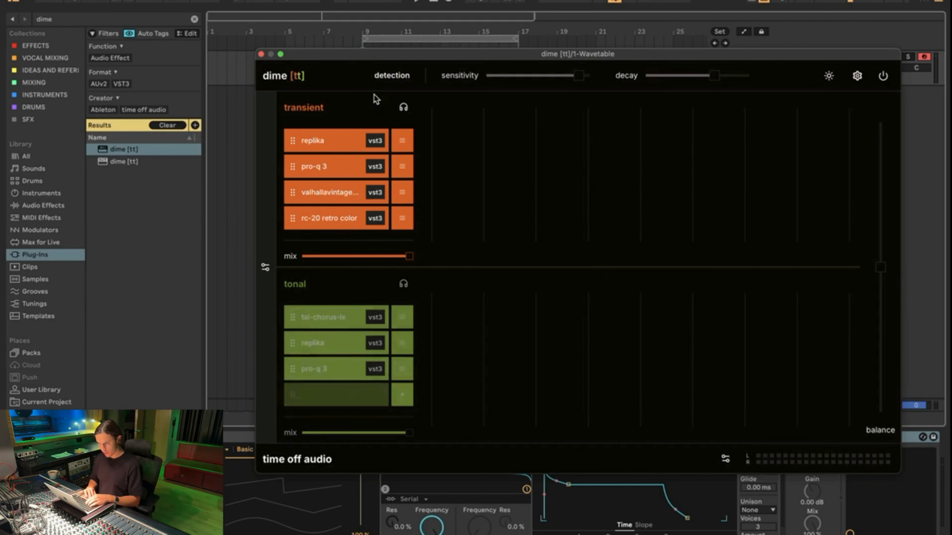
left_click(261, 54)
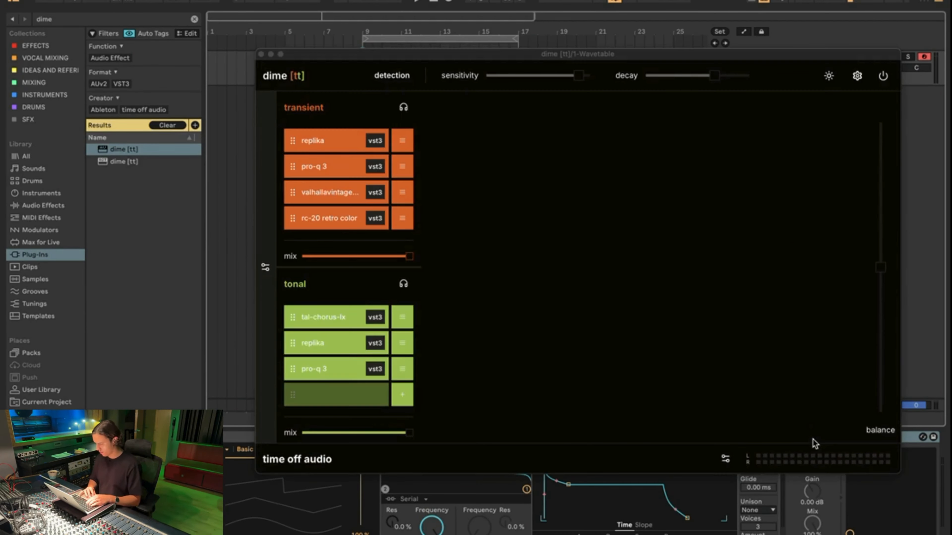
left_click(812, 437)
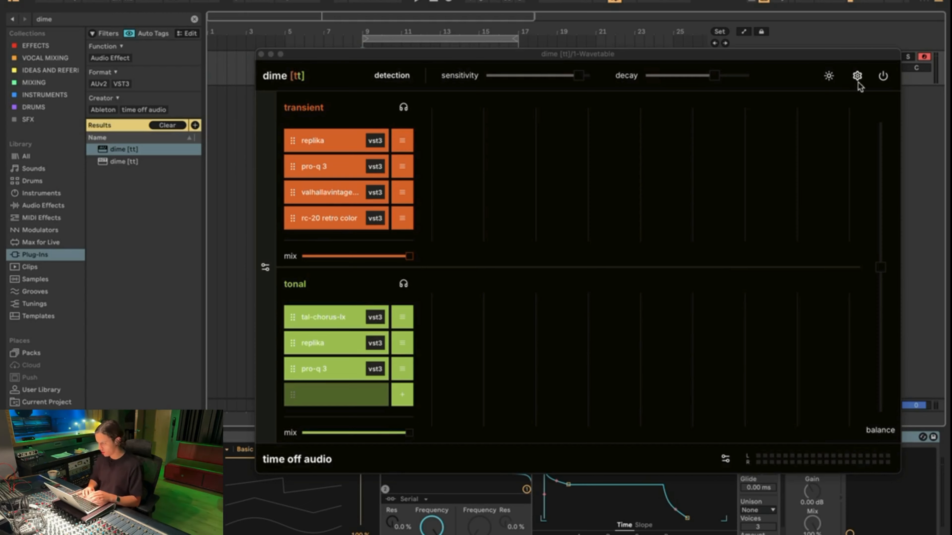
left_click(883, 75)
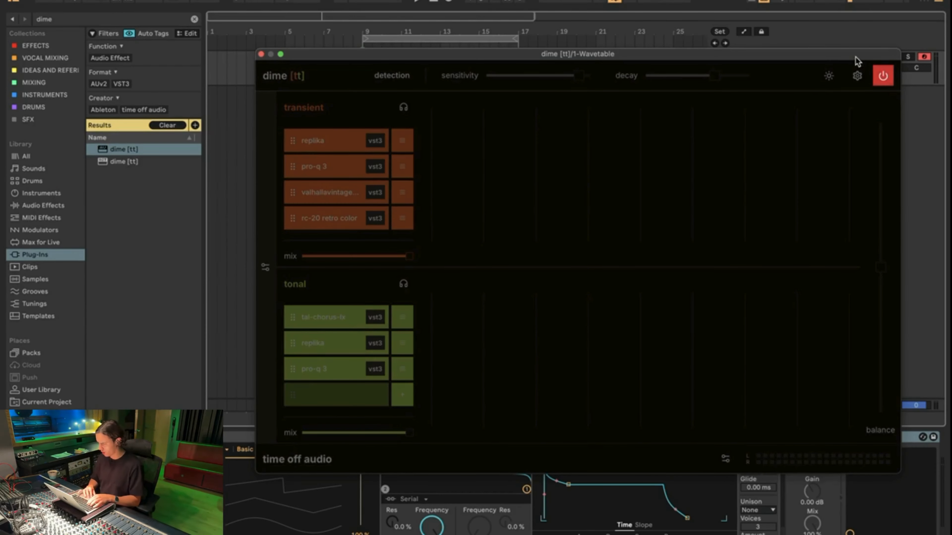
left_click_drag(856, 57, 854, 72)
- Select the 1 Wavetable track and play a repeated note to hear the synth without dime
left_click(791, 57)
key("a")
key("a")
key("a")
key("a")
key("a")
key("a")
key("a")
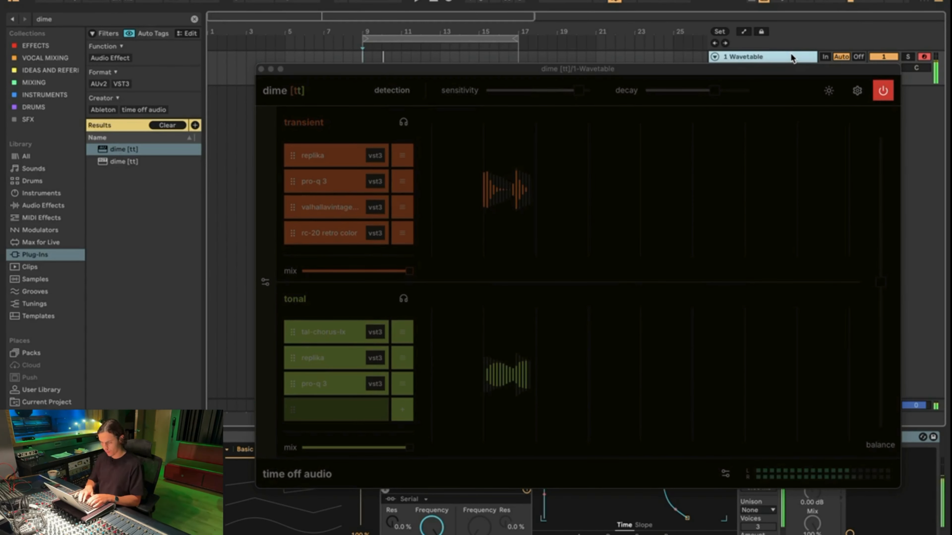
- Open the Replika effect from the transient chain and move its window over the dime window
left_click(714, 210)
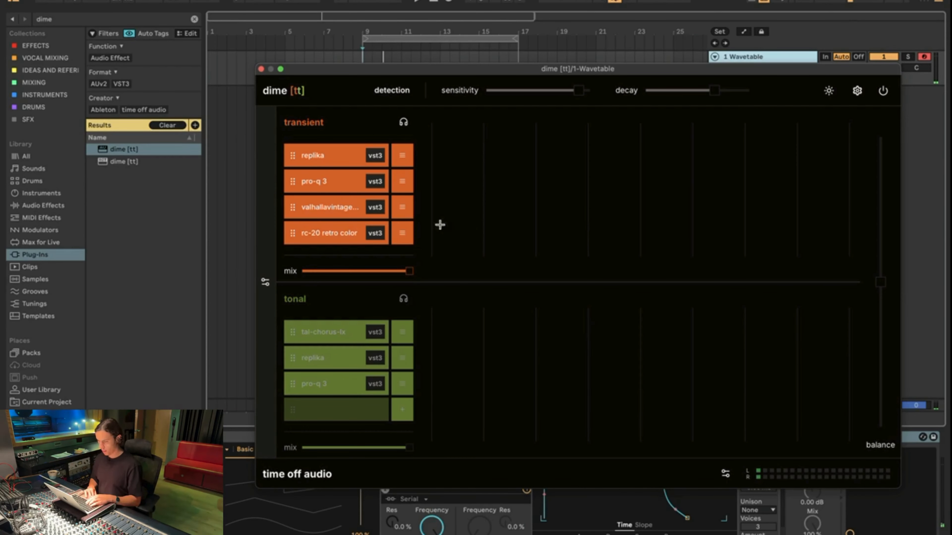
mouse_move(352, 161)
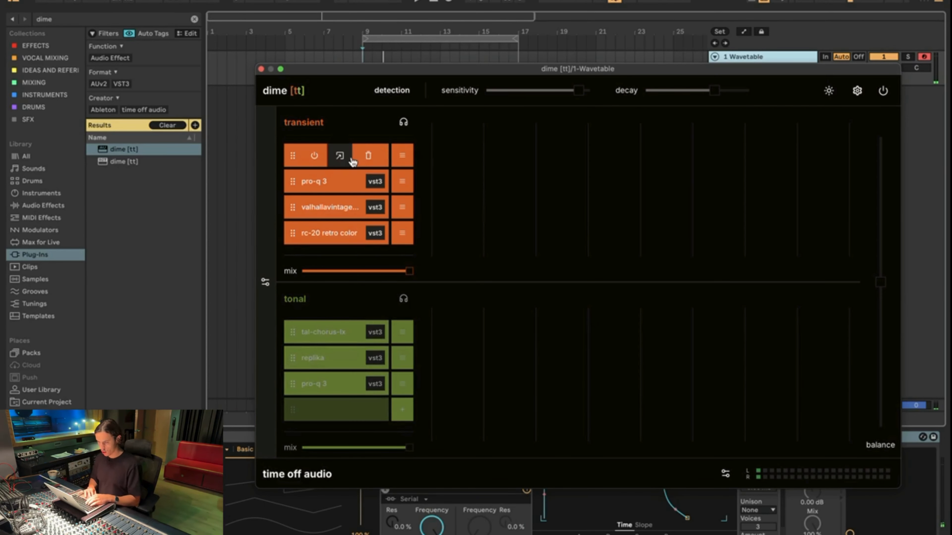
left_click(340, 156)
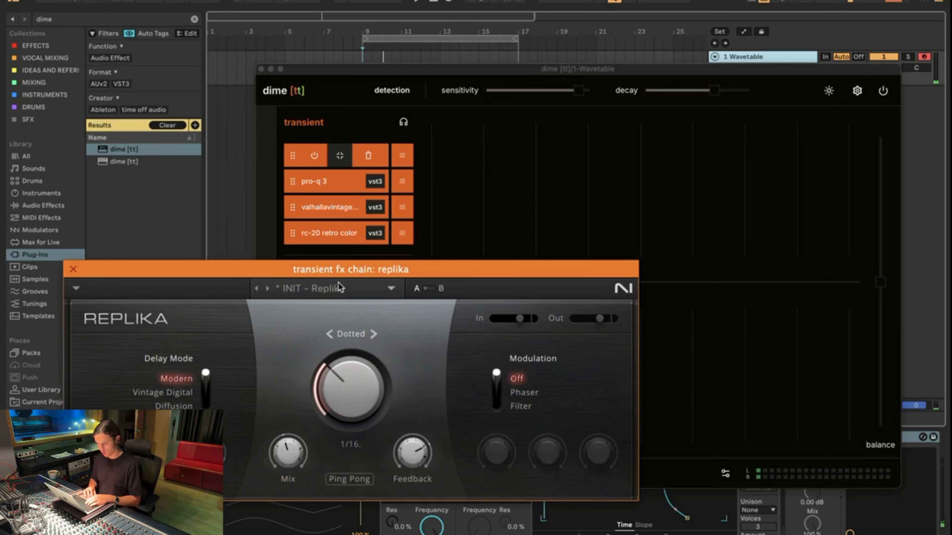
left_click_drag(334, 267, 572, 248)
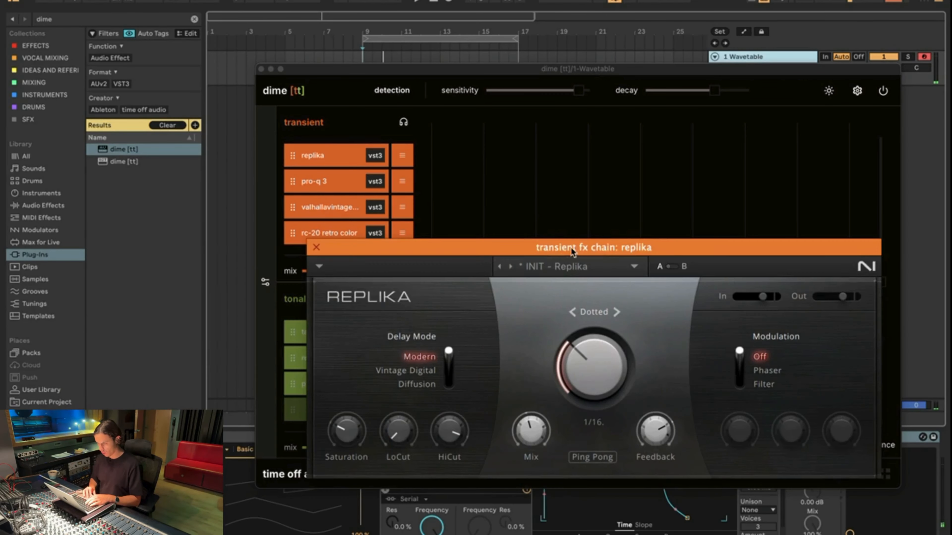
- Solo the transient chain and play a repeating note pattern on the 1 Wavetable track to hear its effects
left_click(401, 114)
left_click(783, 56)
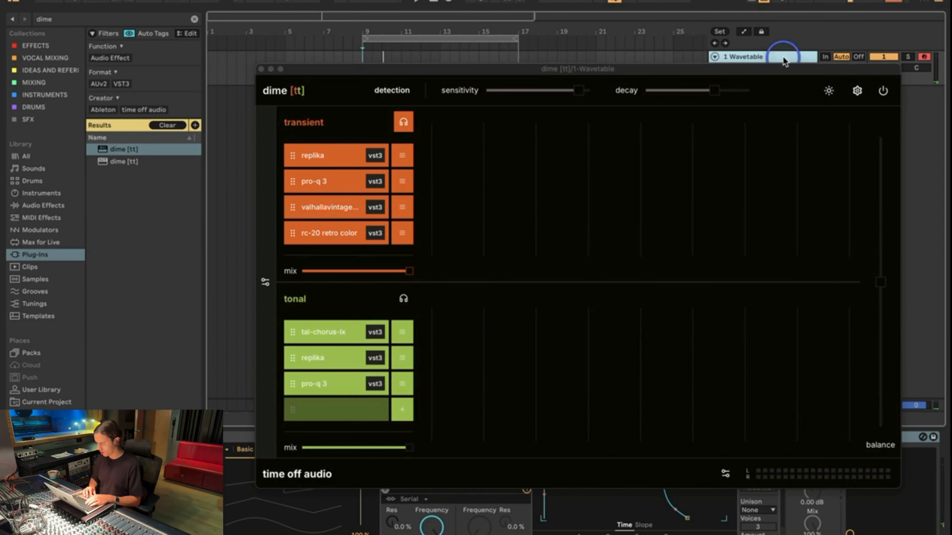
key("a")
key("d")
key("g")
key("h")
key("a")
key("d")
key("g")
key("h")
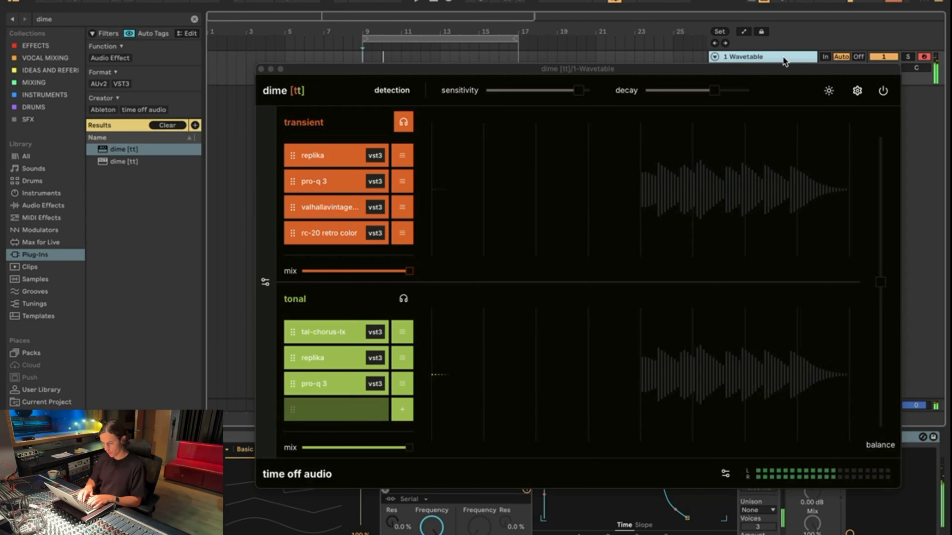
key("a")
key("d")
key("g")
key("h")
key("a")
key("d")
key("g")
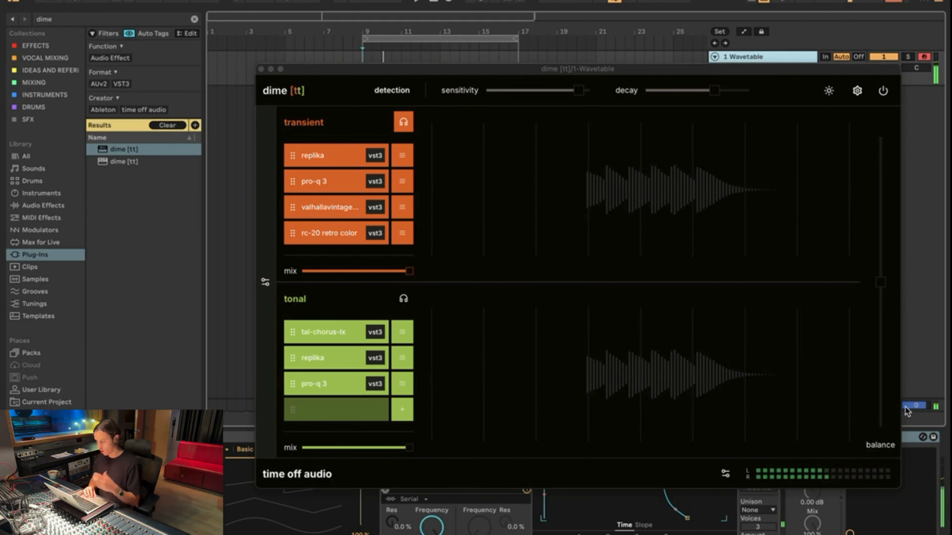
- Examine the settings of the Replika and Pro-Q 3 effects in the transient chain, closing each window after viewing
left_click(343, 158)
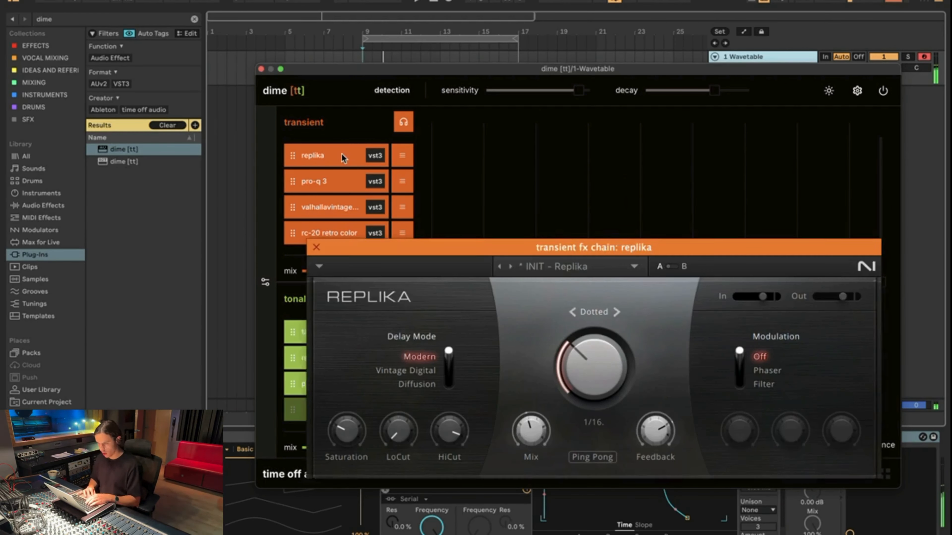
mouse_move(342, 158)
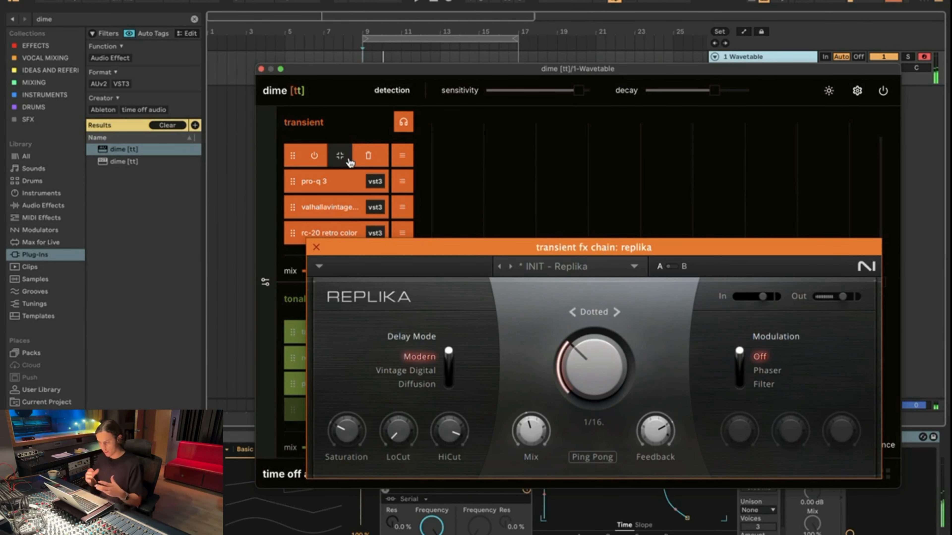
left_click(316, 247)
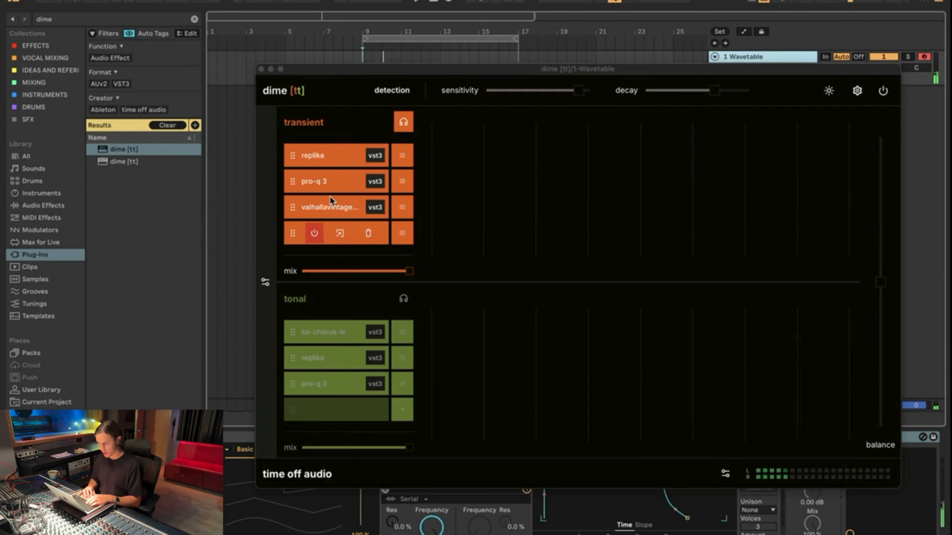
left_click(342, 182)
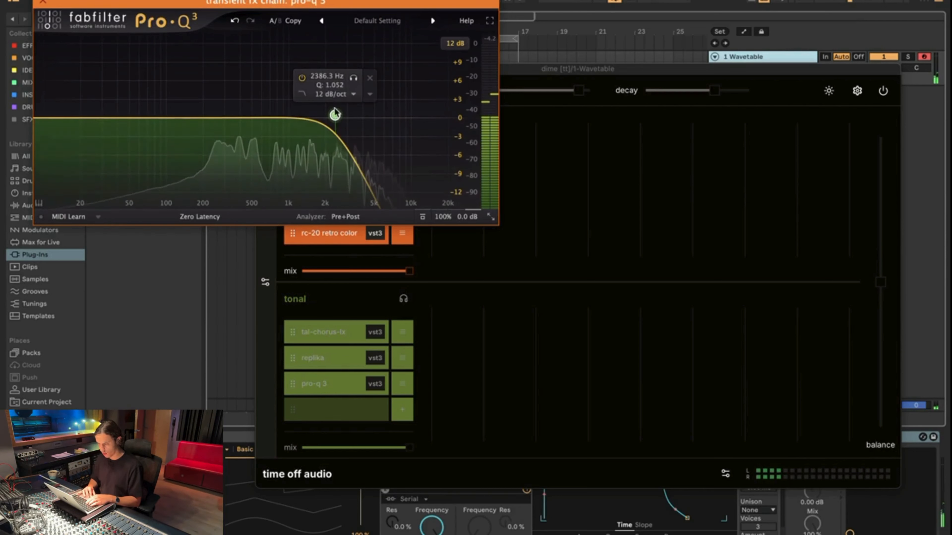
left_click(52, 2)
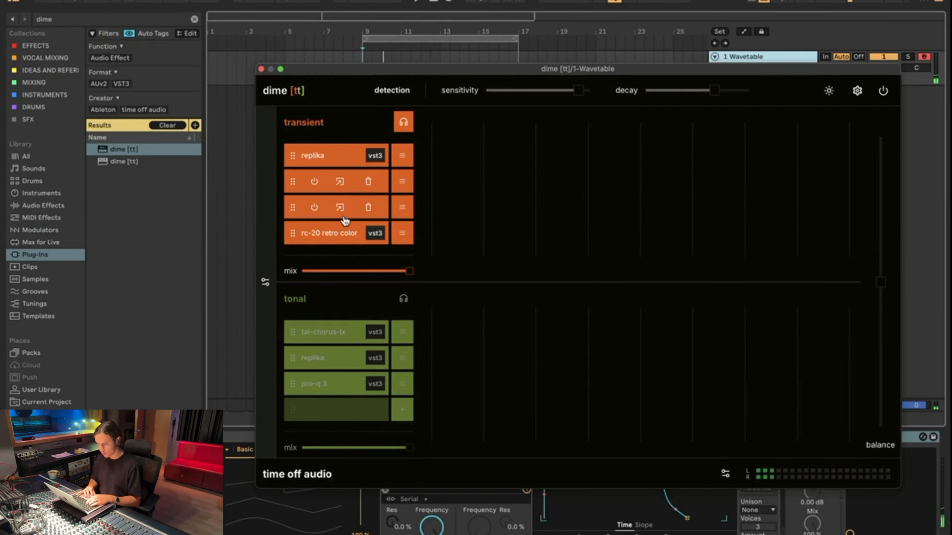
- Examine the ValhallaVintageVerb and RC-20 Retro Color settings in the transient chain, closing each window after viewing
left_click(345, 213)
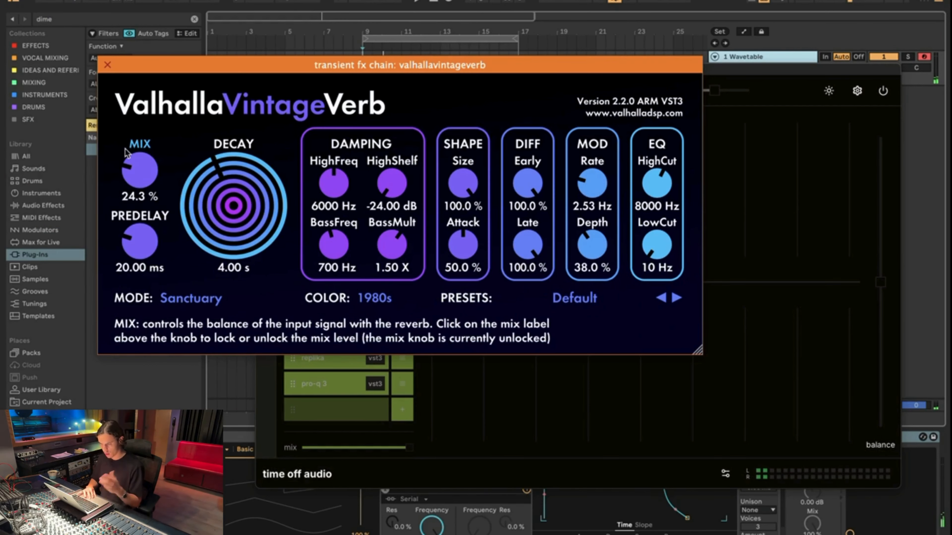
left_click(107, 65)
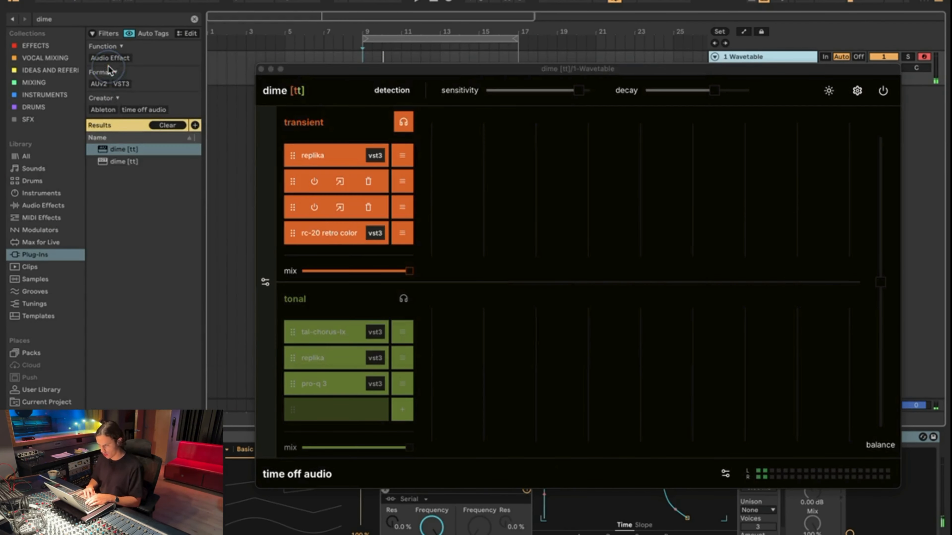
left_click(340, 236)
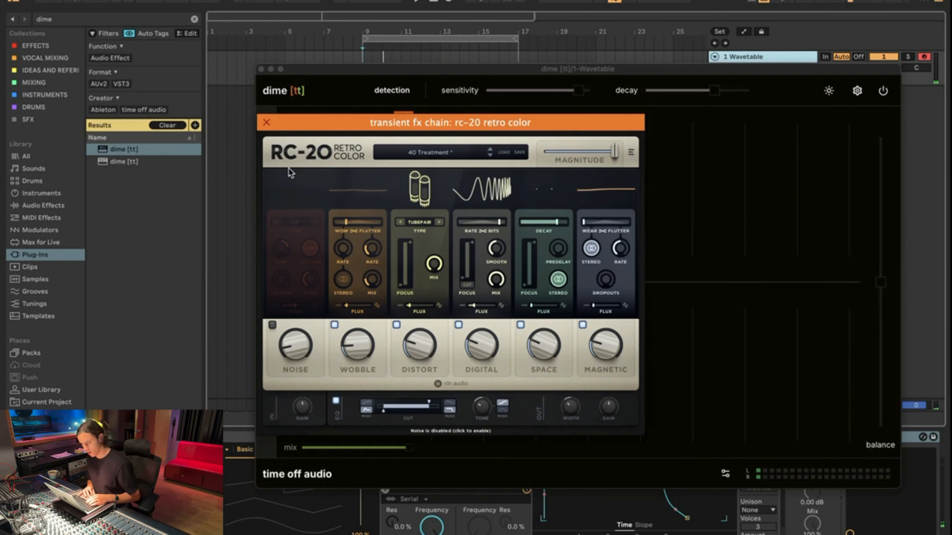
left_click(267, 124)
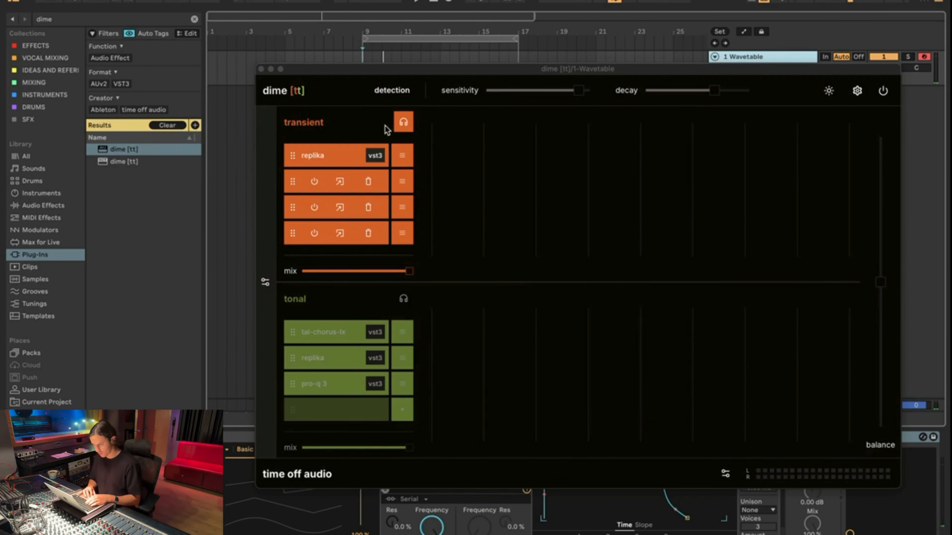
- Switch the solo from the transient chain to the tonal chain and play a repeated note to hear its effects
left_click(403, 122)
left_click(403, 300)
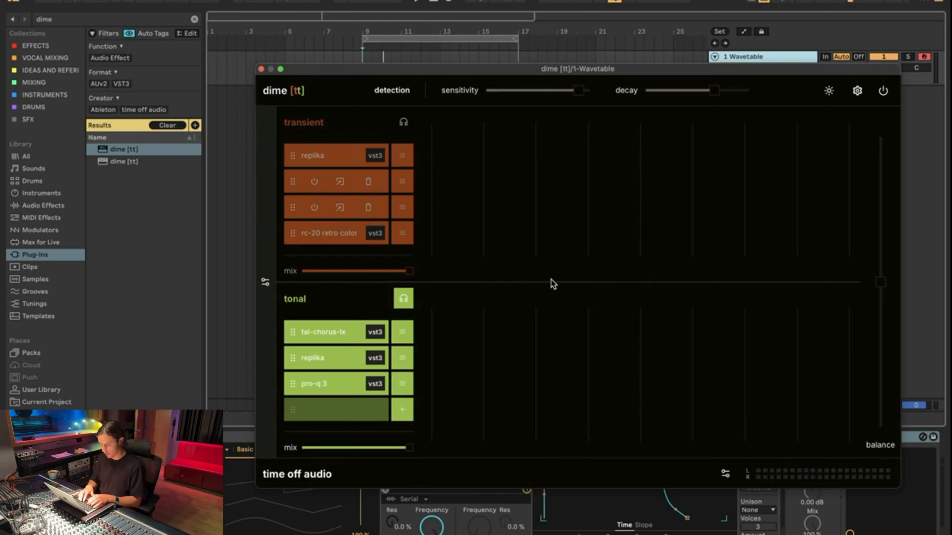
key("a")
key("a")
key("a")
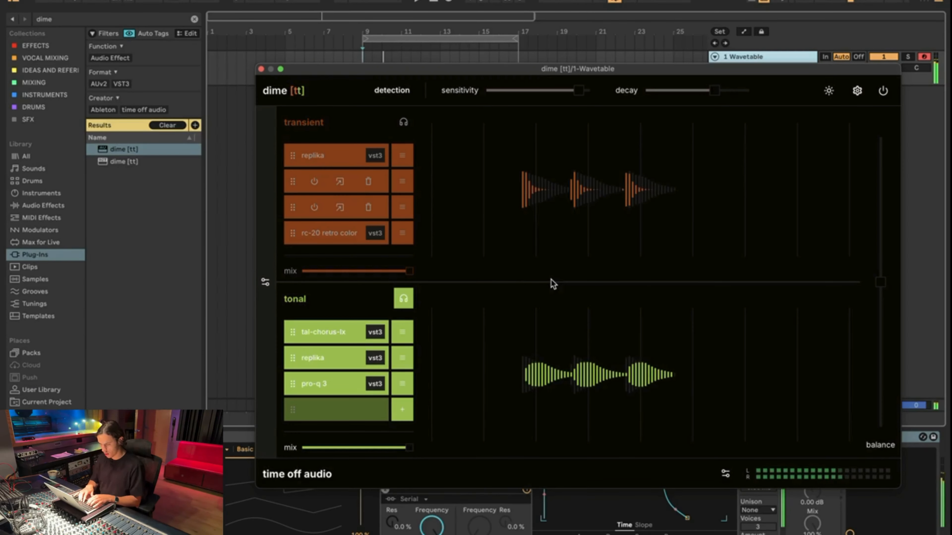
key("a")
key("a")
key("a")
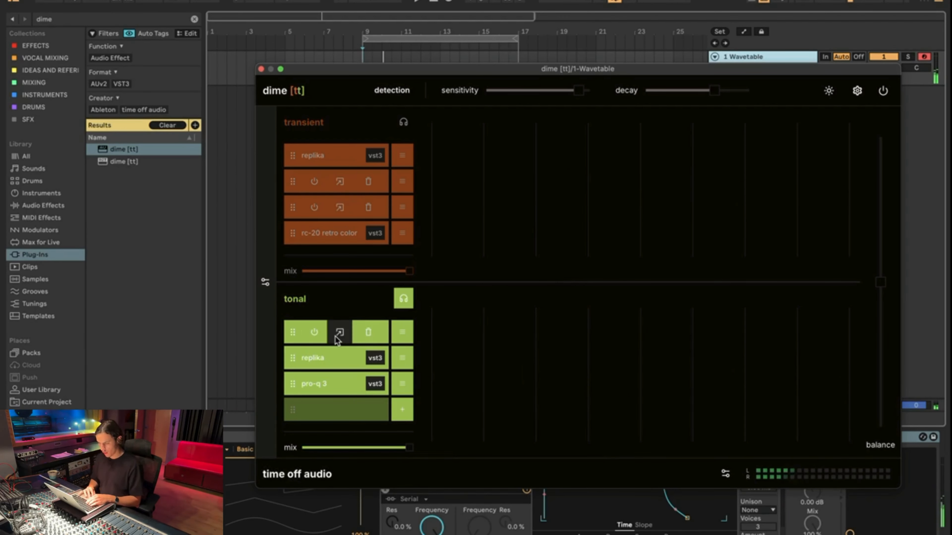
- Examine the TAL-Chorus-LX, Replika and Pro-Q 3 settings in the tonal chain, closing each window after viewing
left_click(339, 333)
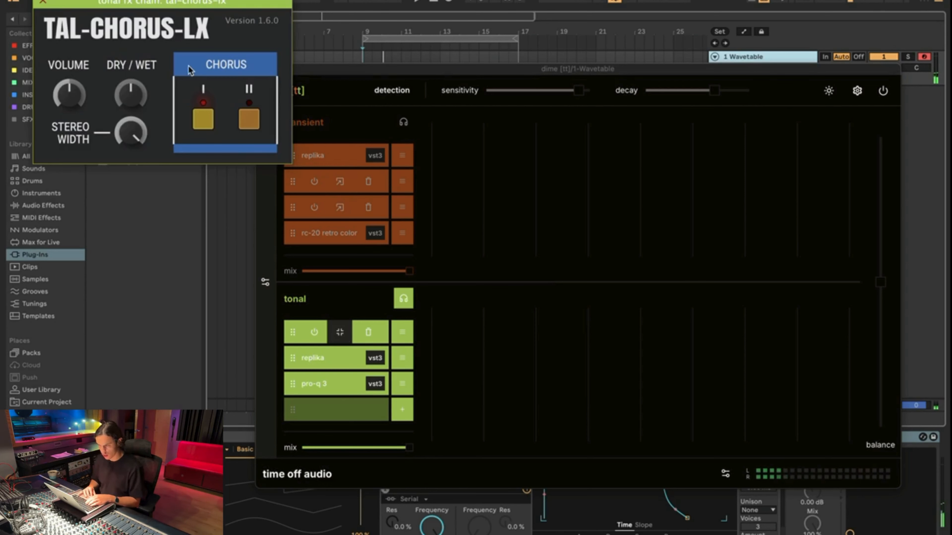
left_click(44, 6)
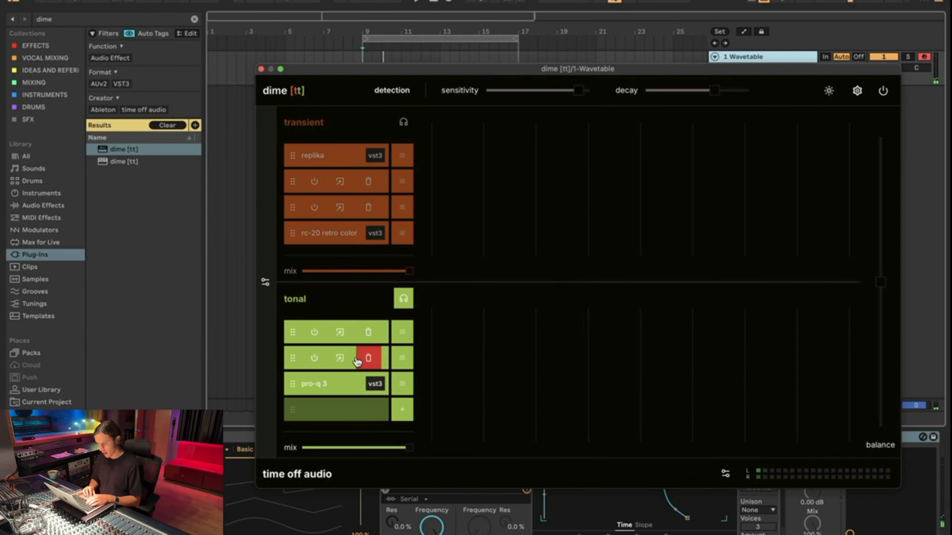
left_click(340, 359)
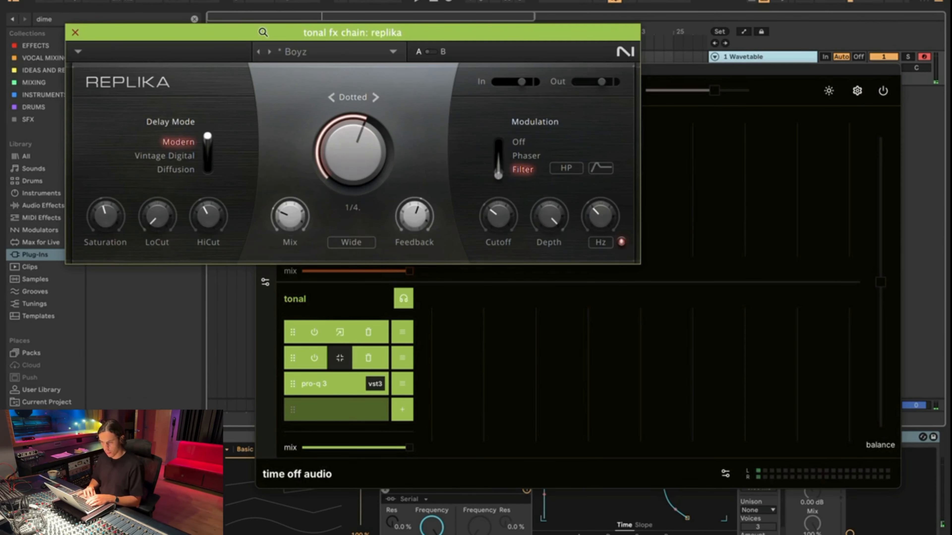
left_click_drag(259, 30, 509, 67)
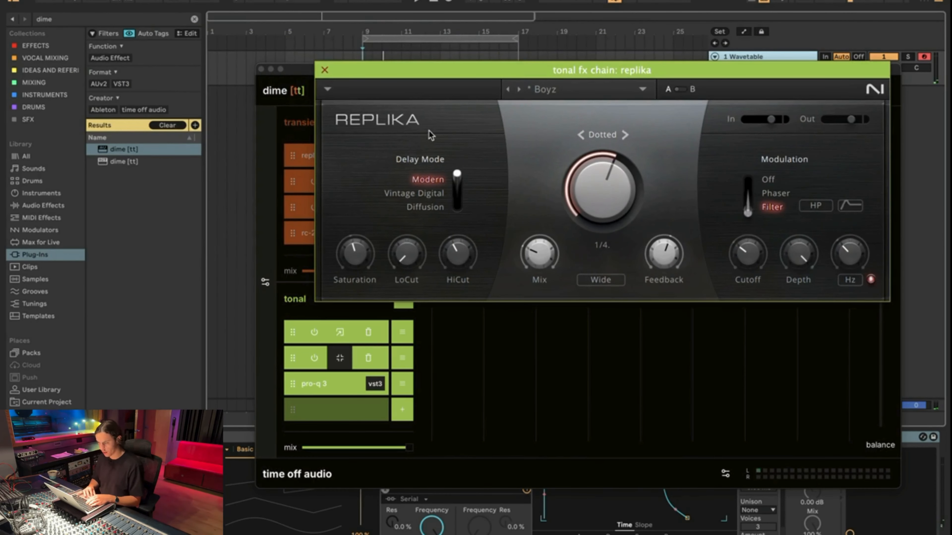
left_click(330, 73)
left_click(340, 384)
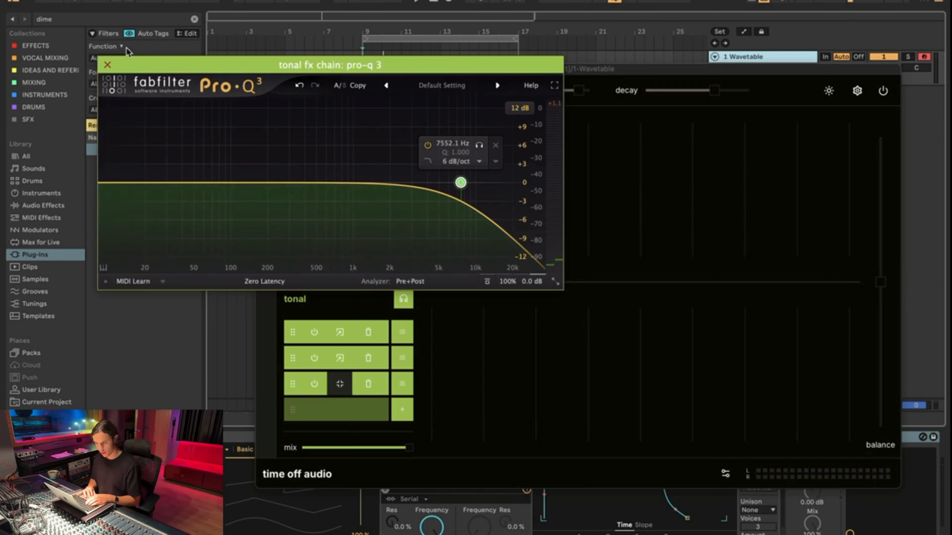
left_click(107, 65)
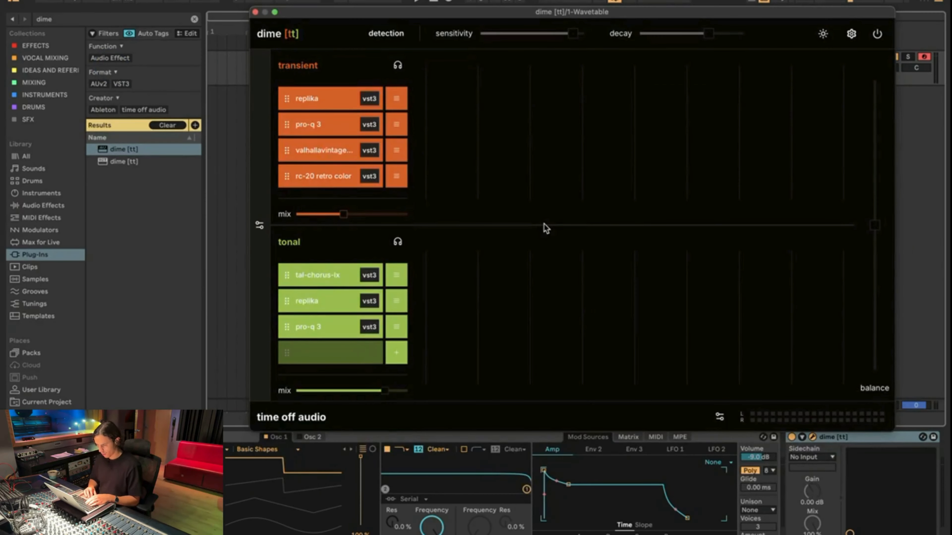
- Show dime's quick controls and inspect the Replika and ValhallaVintageVerb effects of the transient chain, closing both windows
left_click(259, 225)
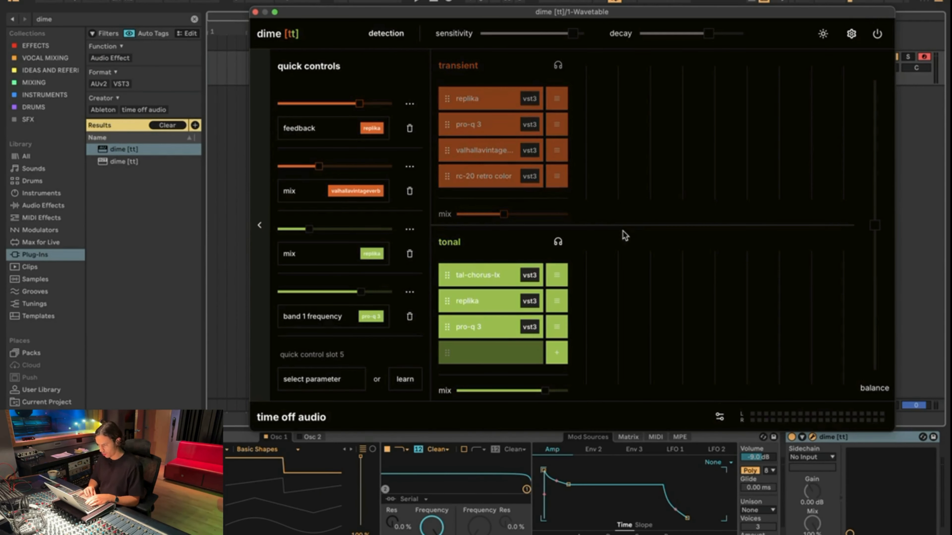
left_click(494, 98)
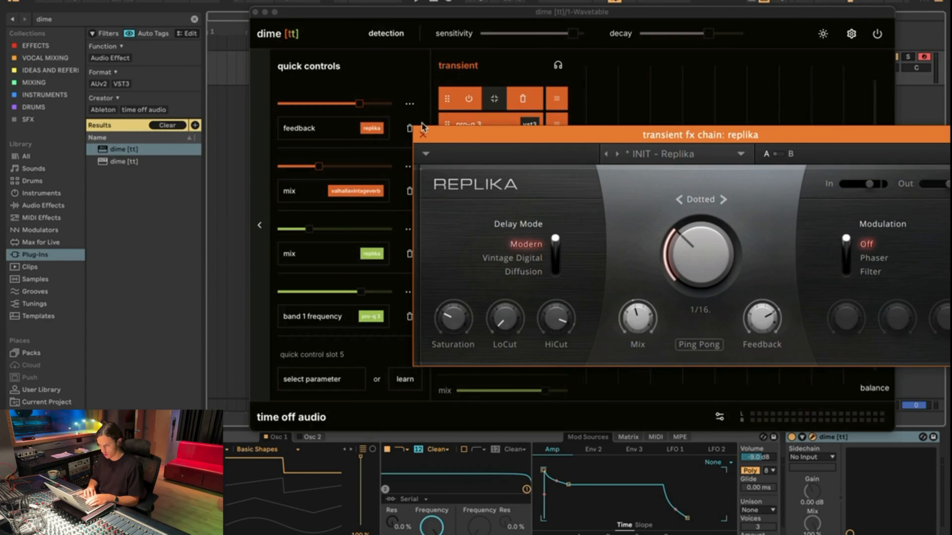
left_click(422, 134)
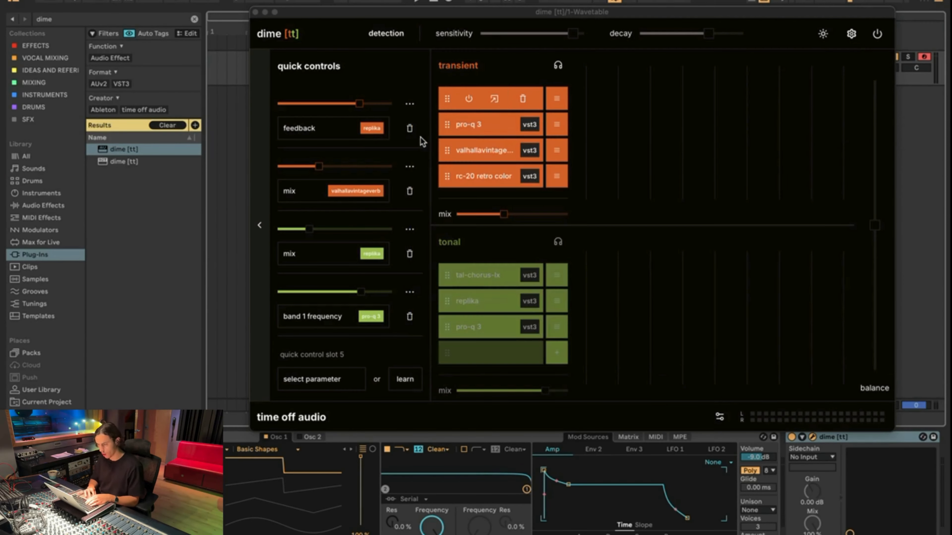
left_click(492, 156)
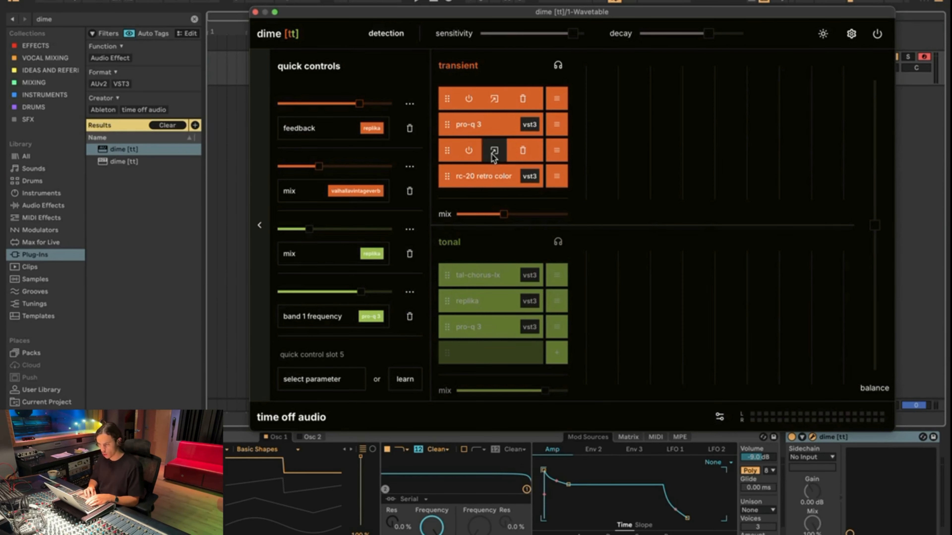
left_click(493, 157)
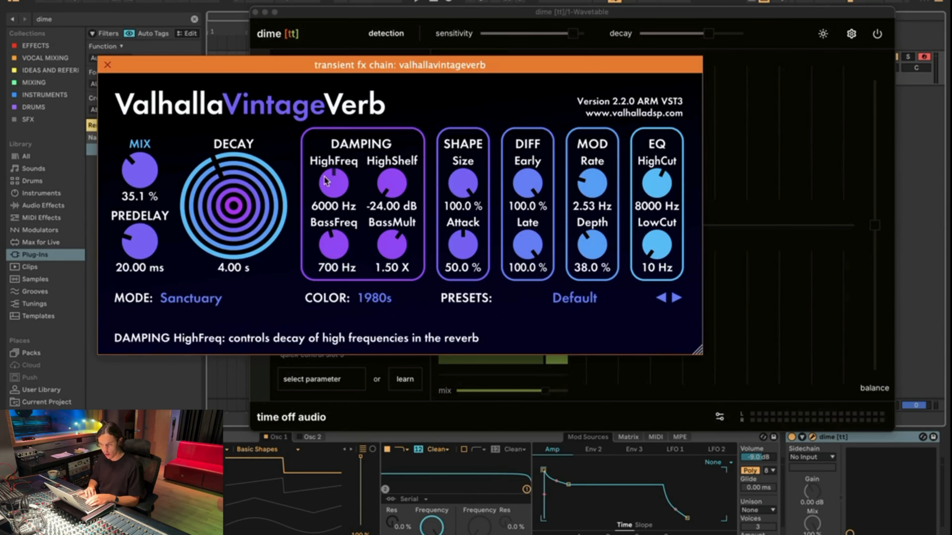
left_click(108, 67)
- Set the balance to about 78% transient and 22% tonal, and raise the tonal chain's mix to maximum
left_click_drag(877, 230, 871, 108)
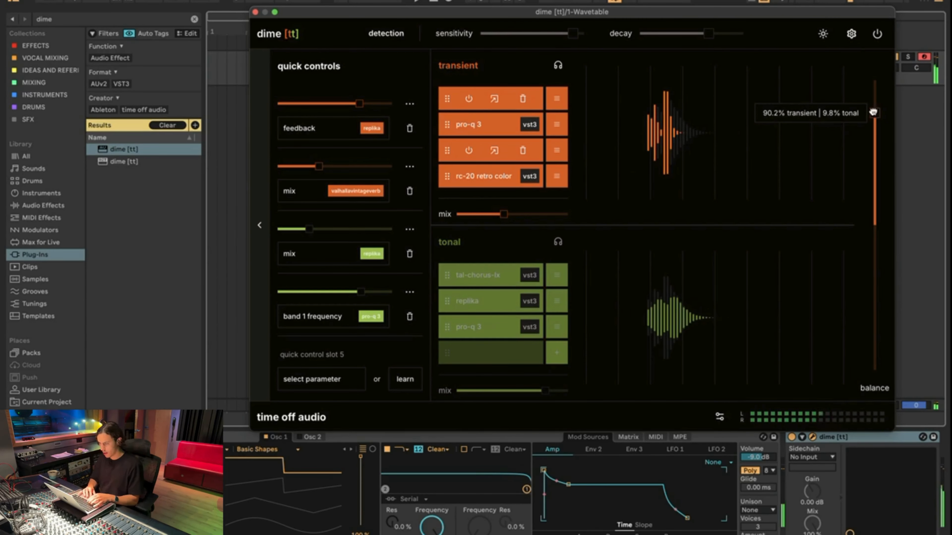
left_click_drag(873, 112, 874, 145)
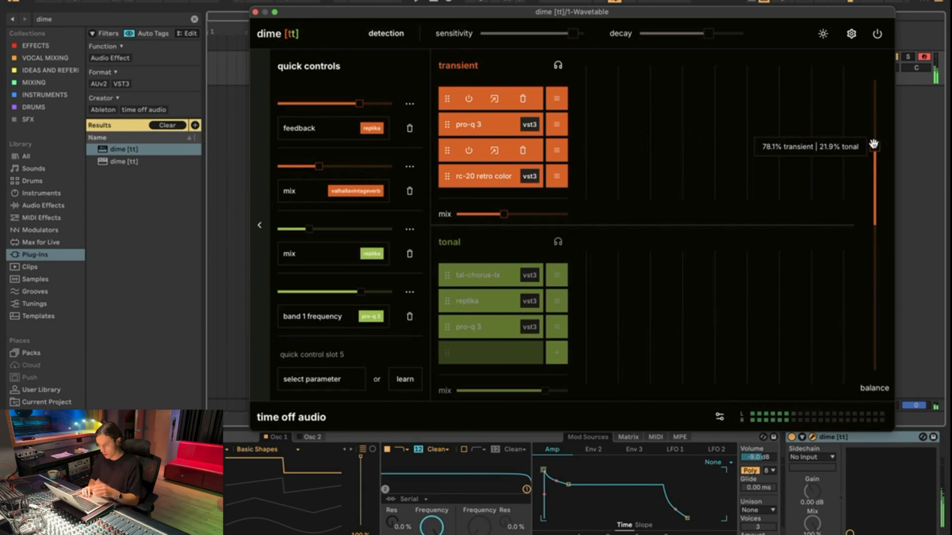
left_click_drag(544, 389, 562, 390)
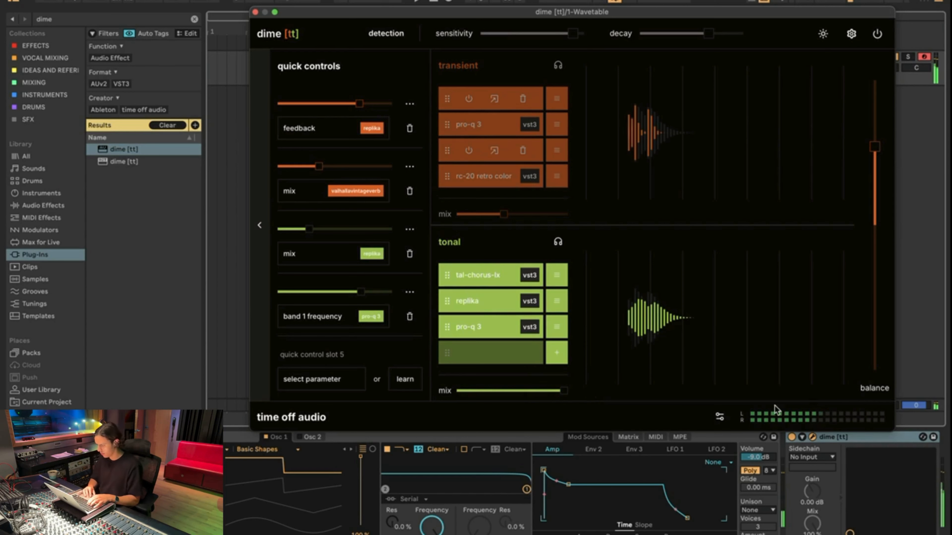
- Lower dime's overall mix to about 48% for comparison and return it to maximum
left_click(718, 417)
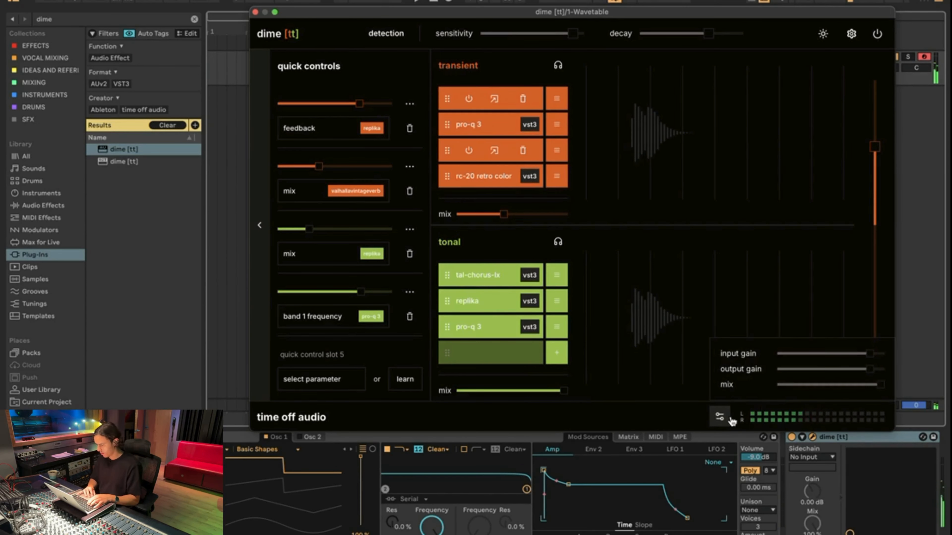
left_click_drag(883, 384, 826, 385)
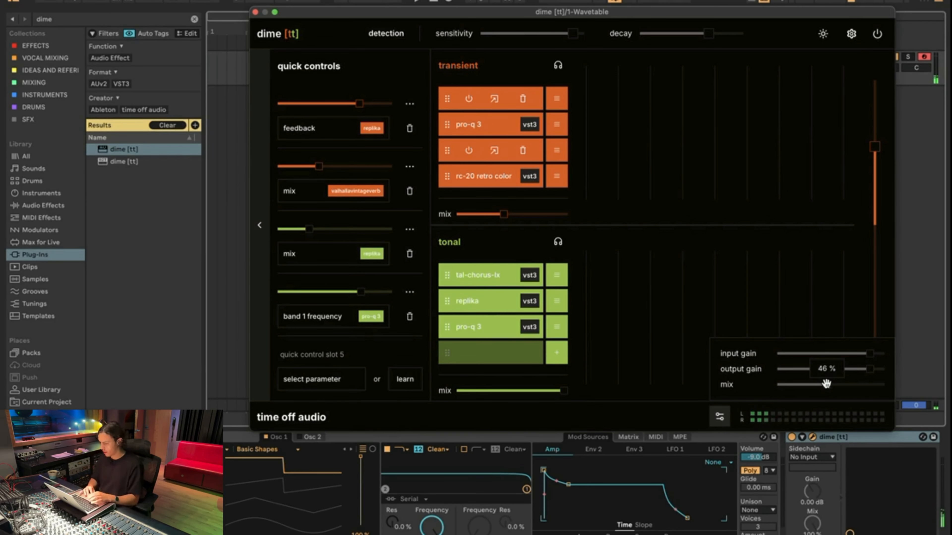
left_click_drag(826, 383, 828, 382)
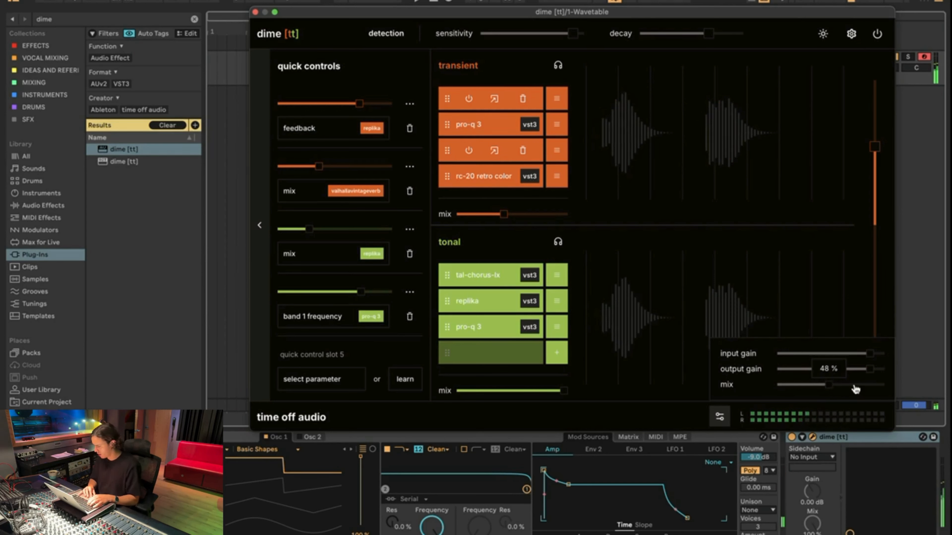
left_click_drag(829, 383, 893, 385)
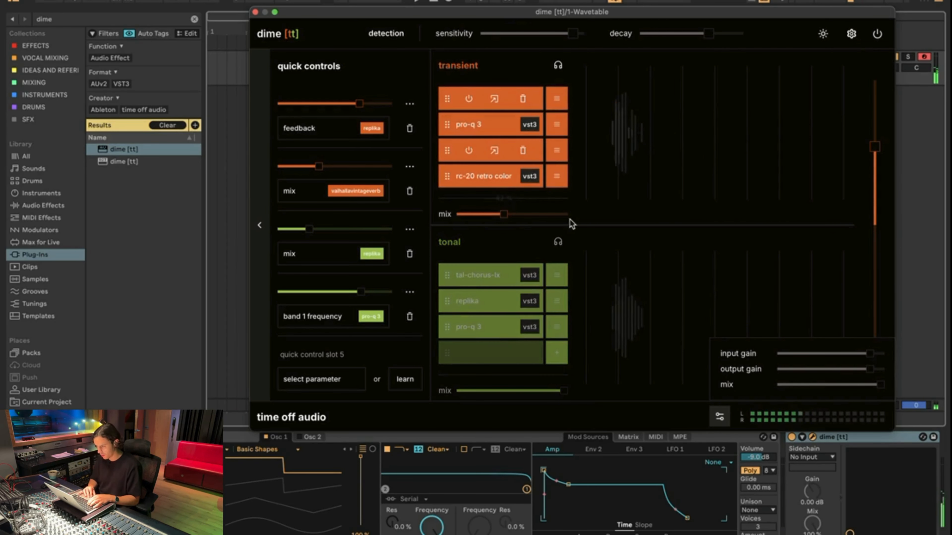
- Raise the transient chain's mix to maximum, and try the Replika feedback quick control at 113.3% before lowering it to about mid-range
left_click_drag(503, 215, 584, 215)
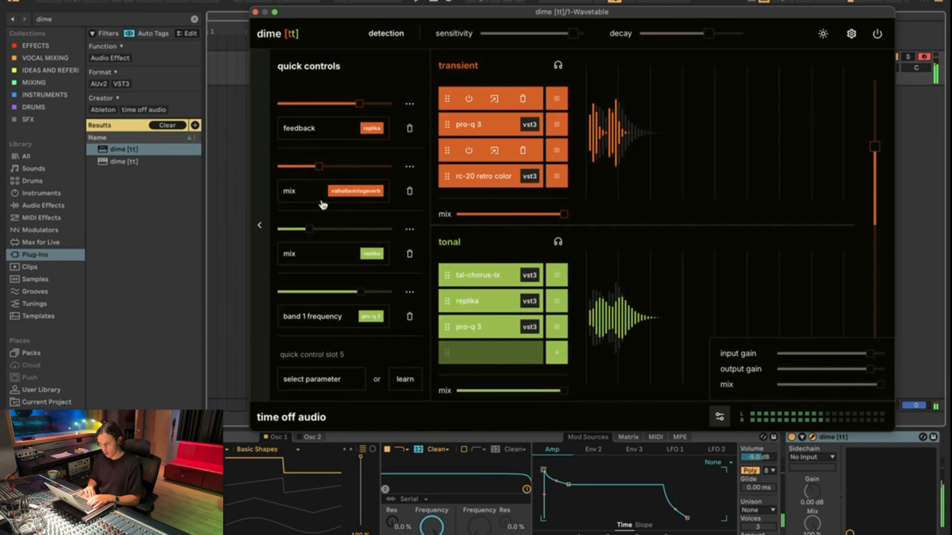
mouse_move(359, 290)
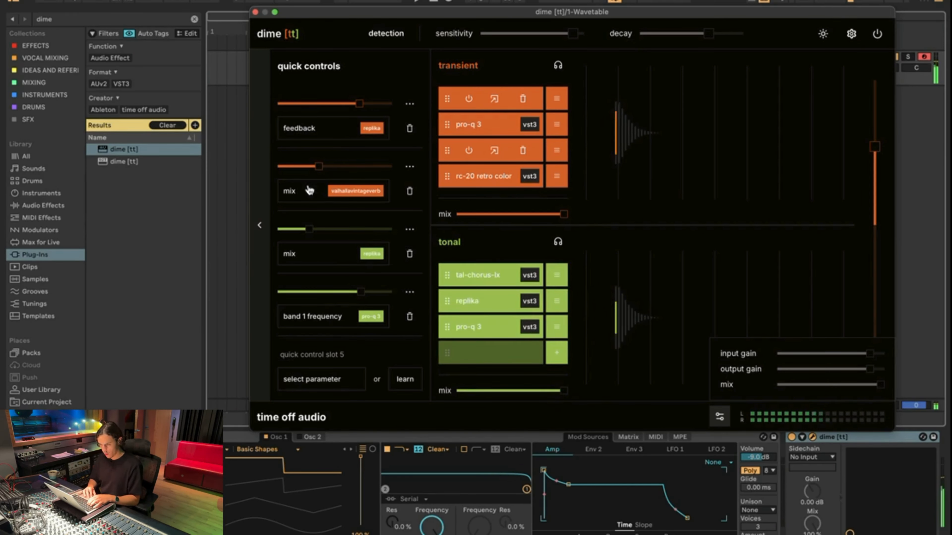
left_click_drag(359, 103, 410, 107)
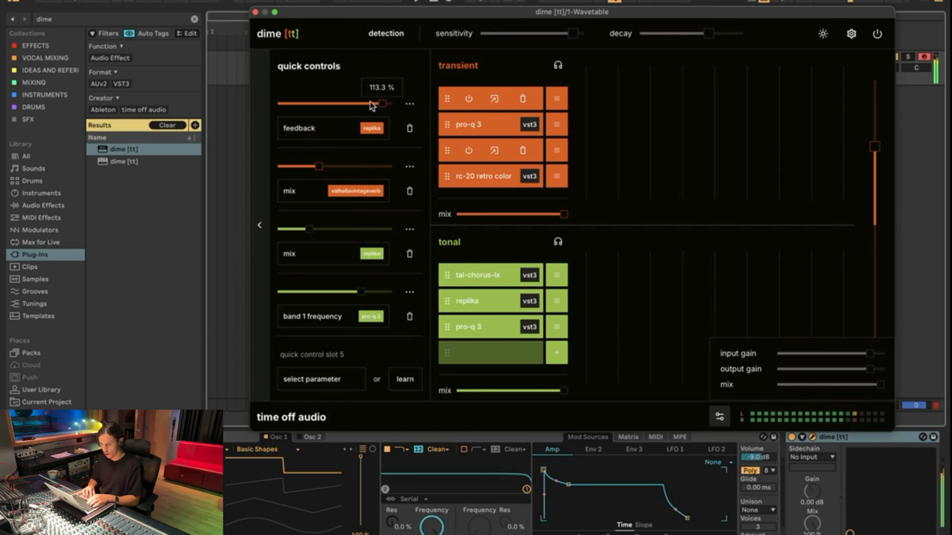
left_click_drag(370, 102, 336, 105)
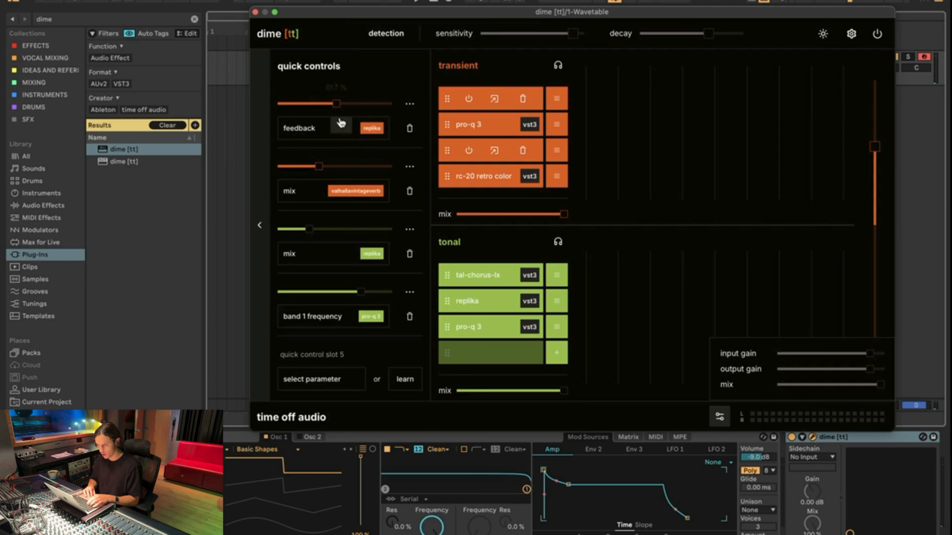
- Raise the ValhallaVintageVerb mix quick control to about mid-range and the tonal Replika mix quick control to about three-quarters
mouse_move(318, 167)
left_mouse_down()
mouse_move(396, 167)
mouse_move(243, 179)
mouse_move(333, 167)
left_mouse_up()
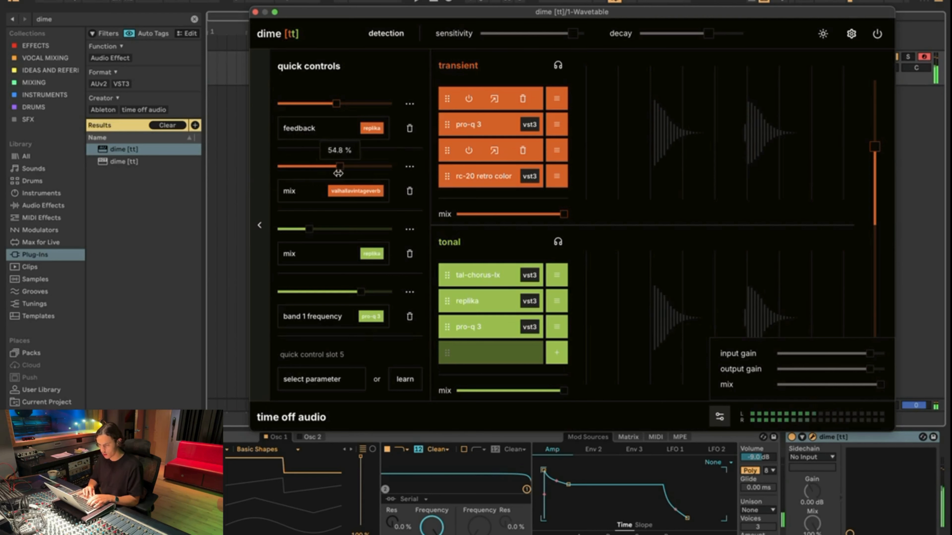
left_click_drag(311, 228, 362, 229)
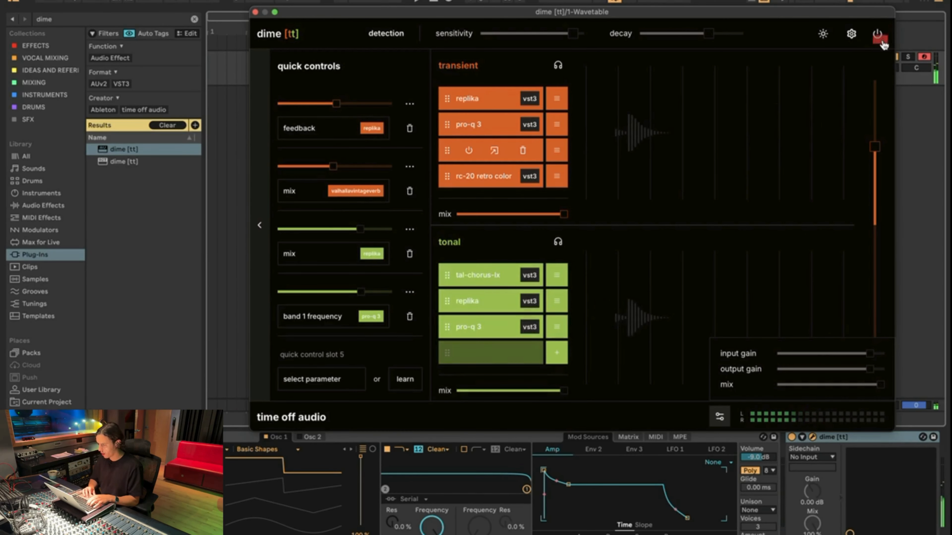
- Bypass dime on the Wavetable synth and re-enable it to compare the dry and processed sound
left_click(871, 40)
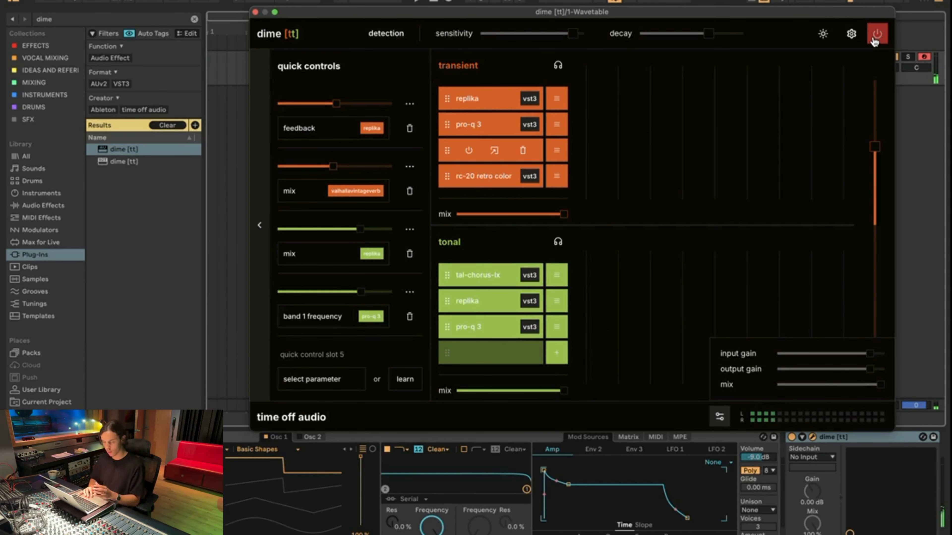
left_click(878, 34)
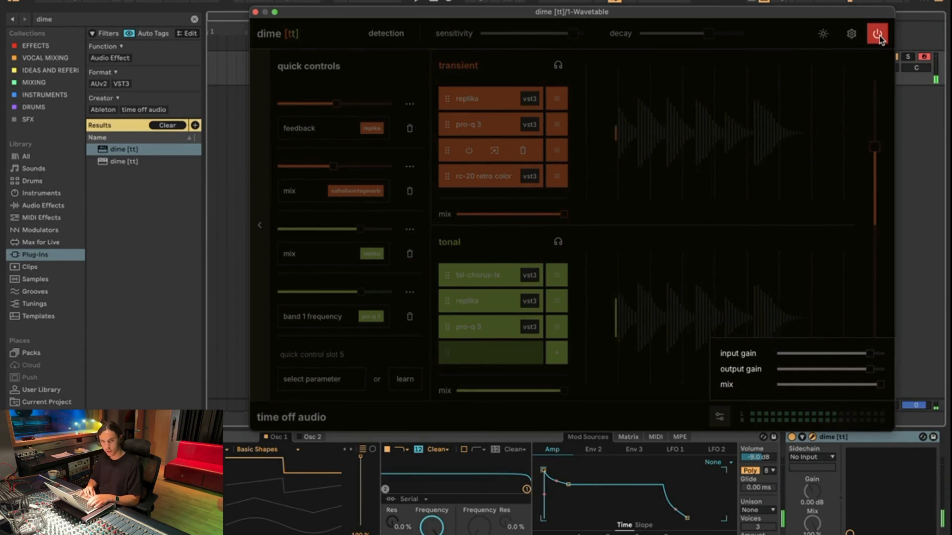
left_click(878, 35)
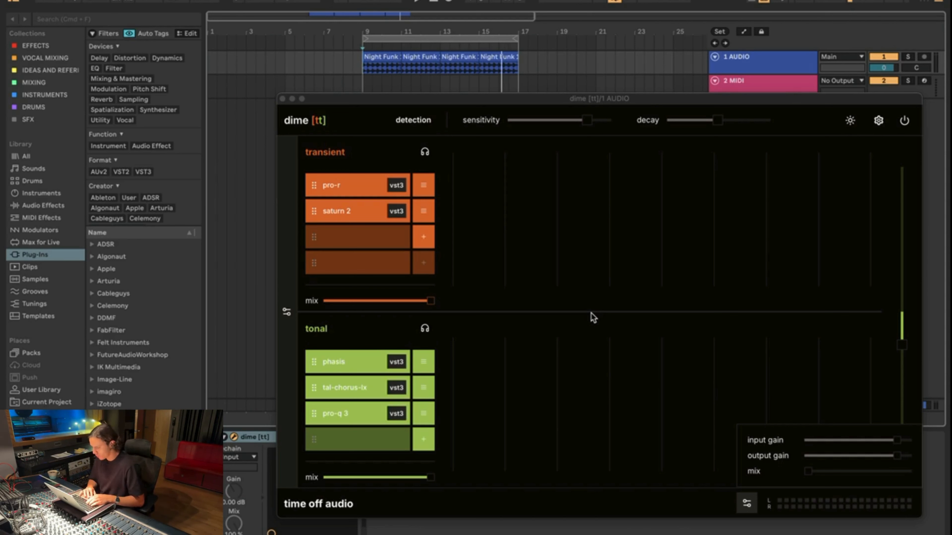
- Bypass dime on the audio track, play the Night Funk loop dry, and re-enable the plugin
left_click(904, 124)
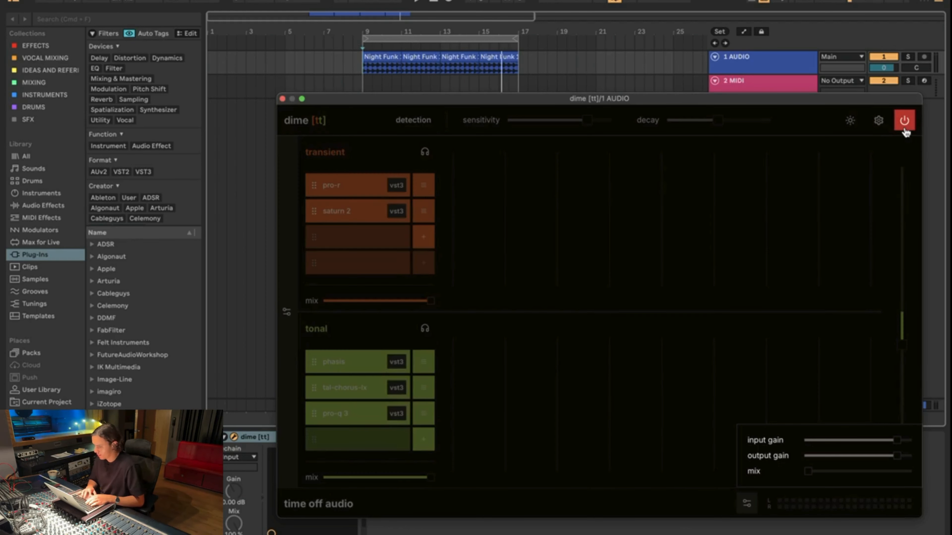
key("space")
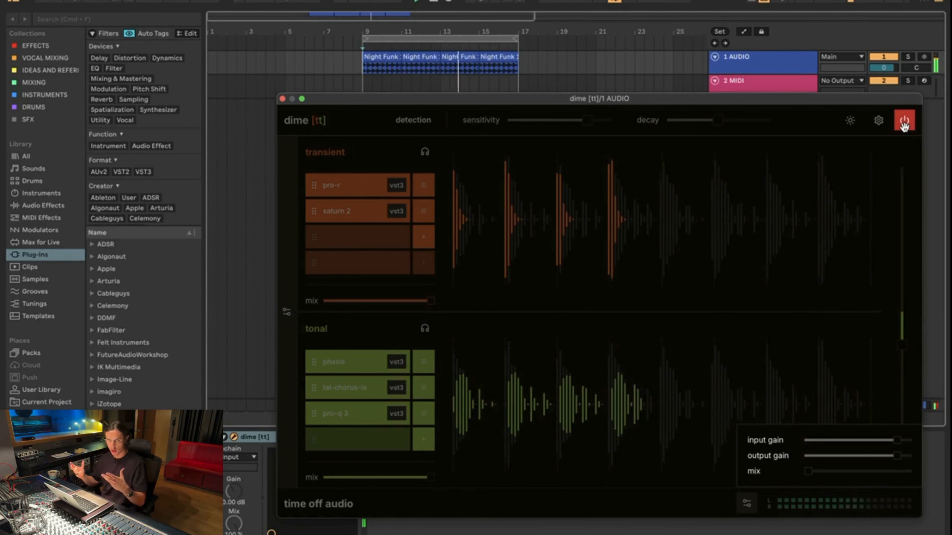
left_click(904, 122)
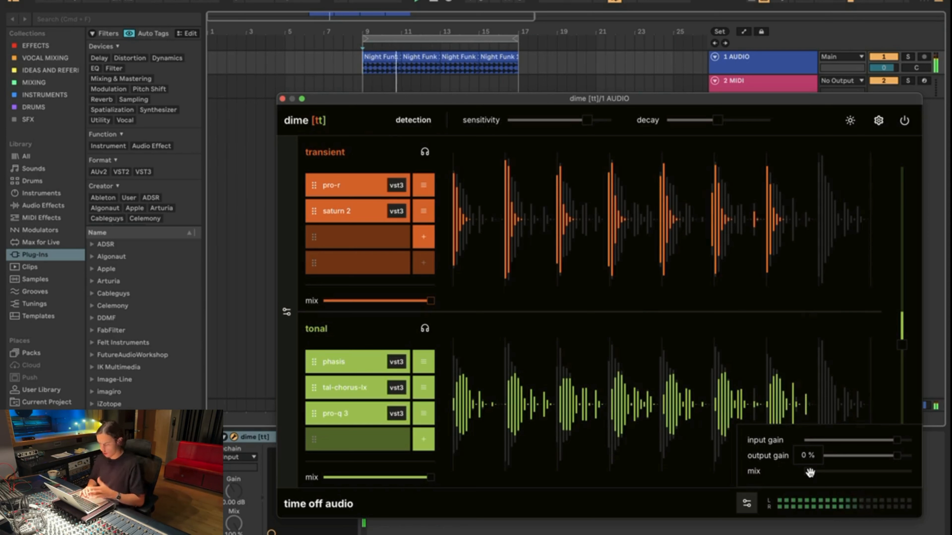
- Raise dime's overall mix to maximum on the audio track while listening, and stop playback
left_click_drag(809, 472, 924, 482)
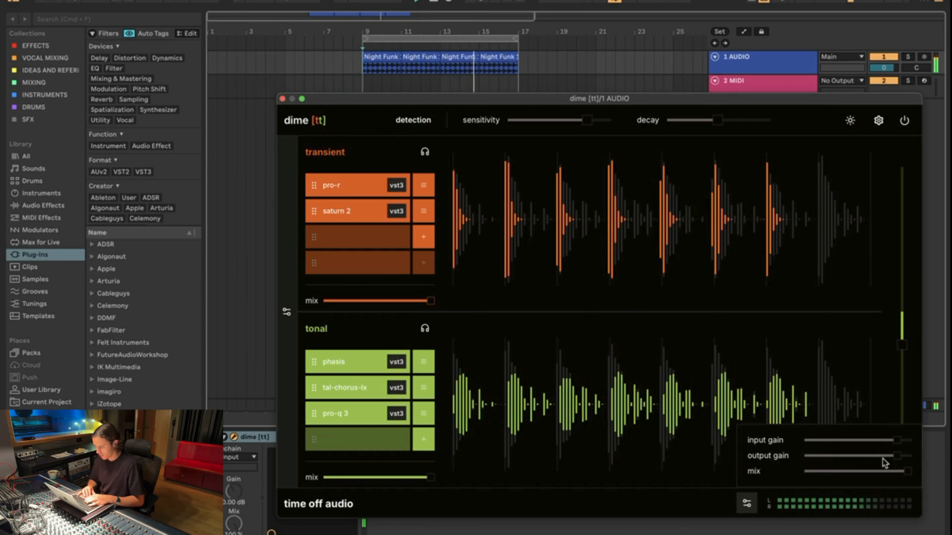
left_click(508, 43)
left_click(433, 1)
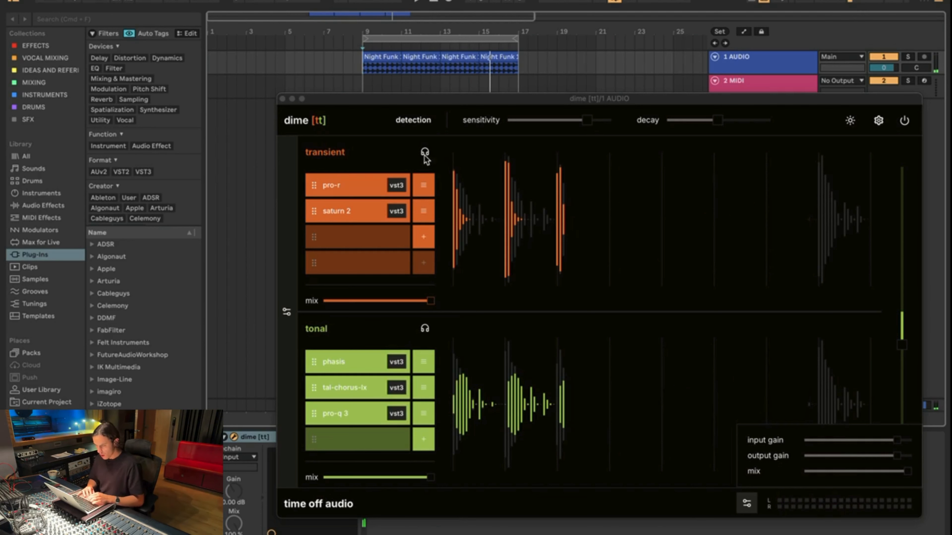
- Lower the transient chain's mix to zero, hide the gain and mix settings, and play the loop with the transient signal soloed
left_click_drag(430, 300, 327, 300)
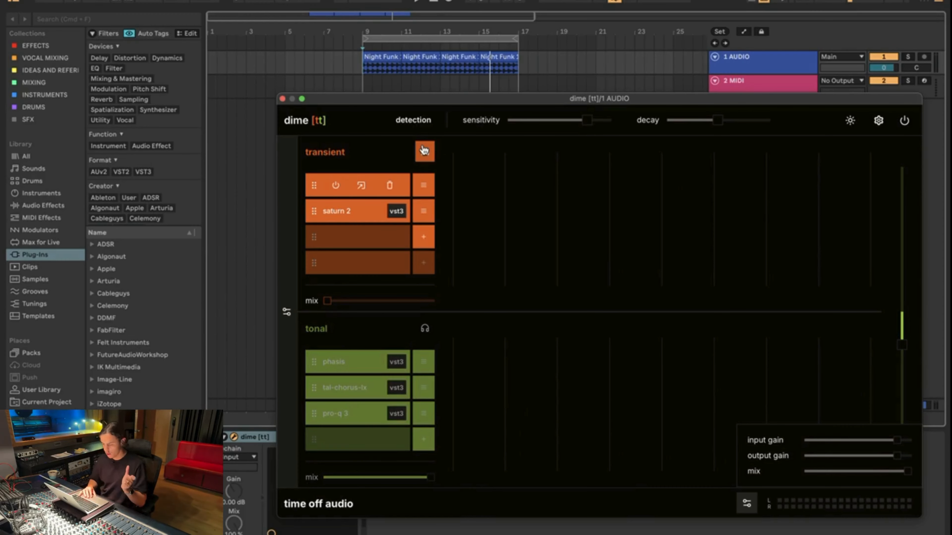
left_click(747, 504)
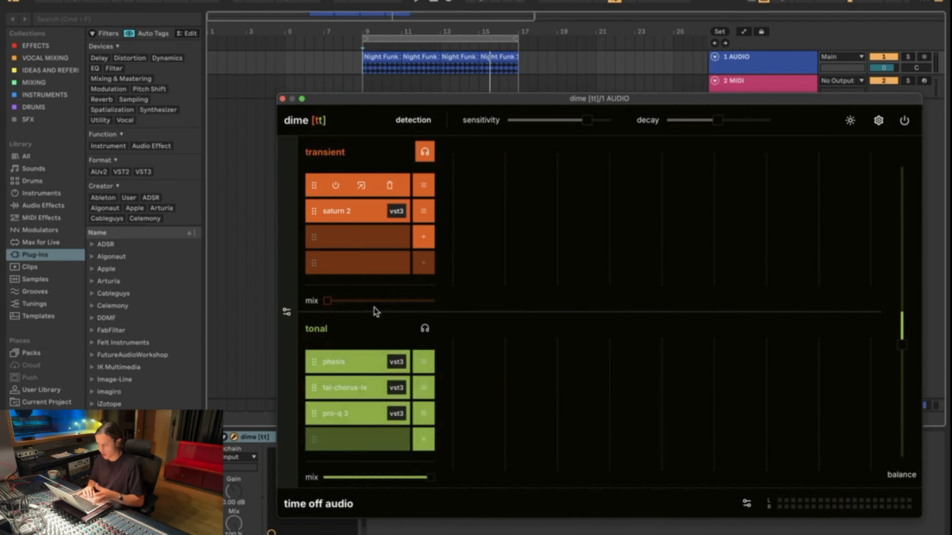
key("space")
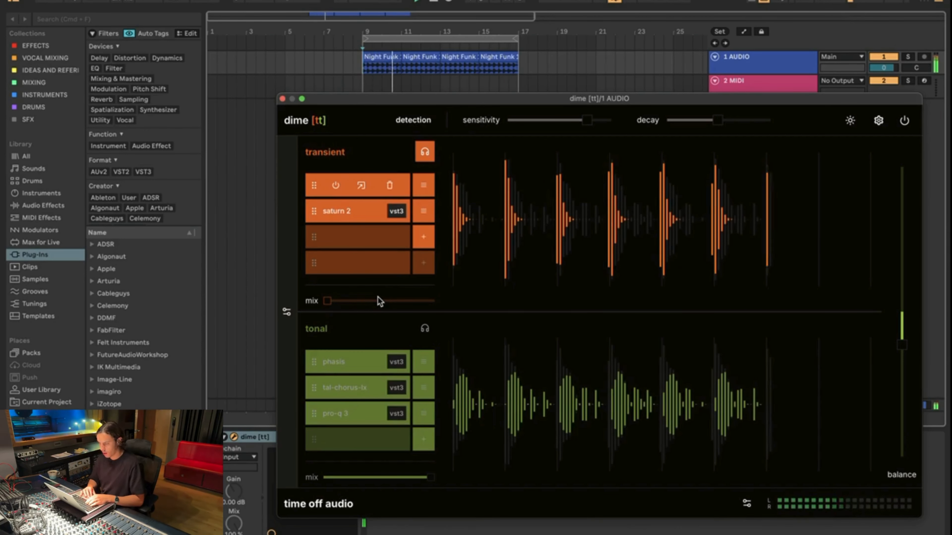
mouse_move(385, 207)
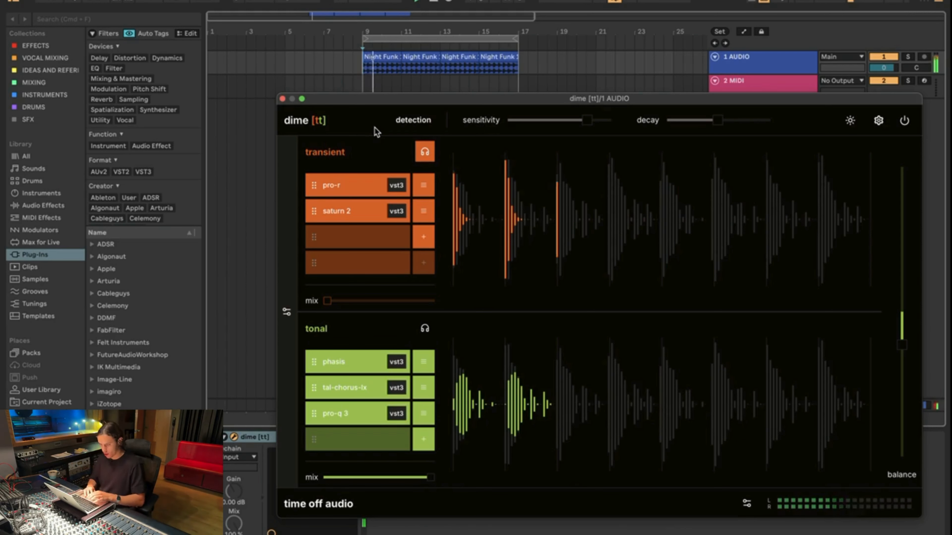
- Lower the tonal chain's mix to 0%, solo the tonal signal to hear it dry, and end the solo
left_click_drag(430, 478, 250, 477)
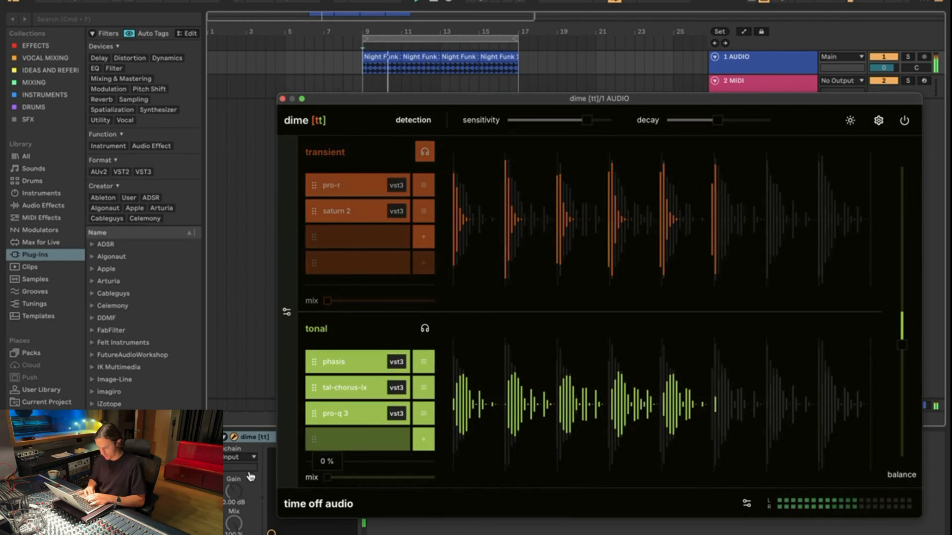
left_click(424, 329)
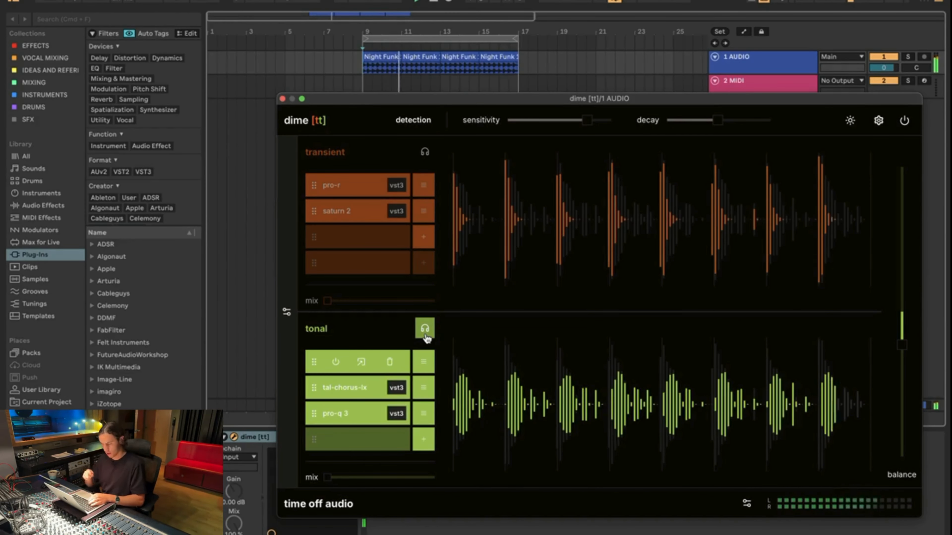
left_click(425, 335)
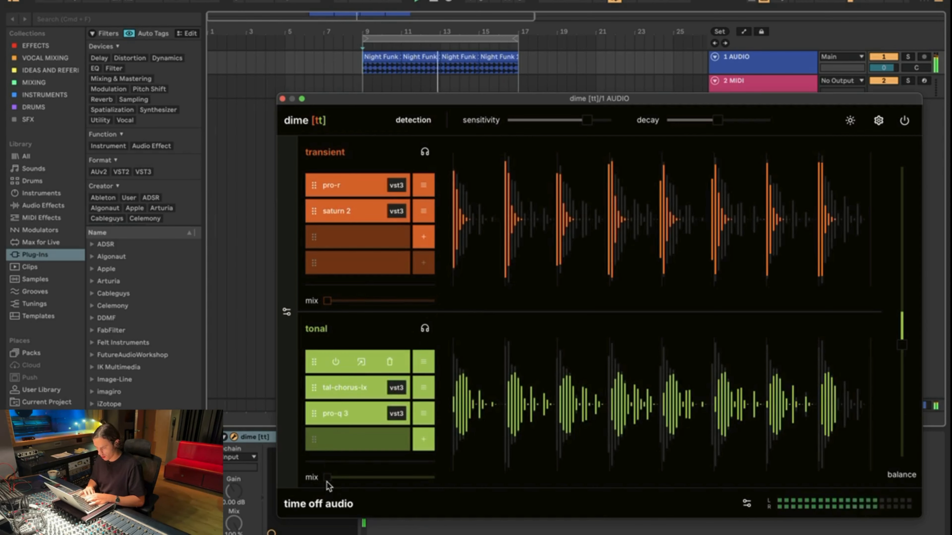
- Raise the mix of both the tonal and the transient chain to maximum
left_click_drag(326, 478, 448, 479)
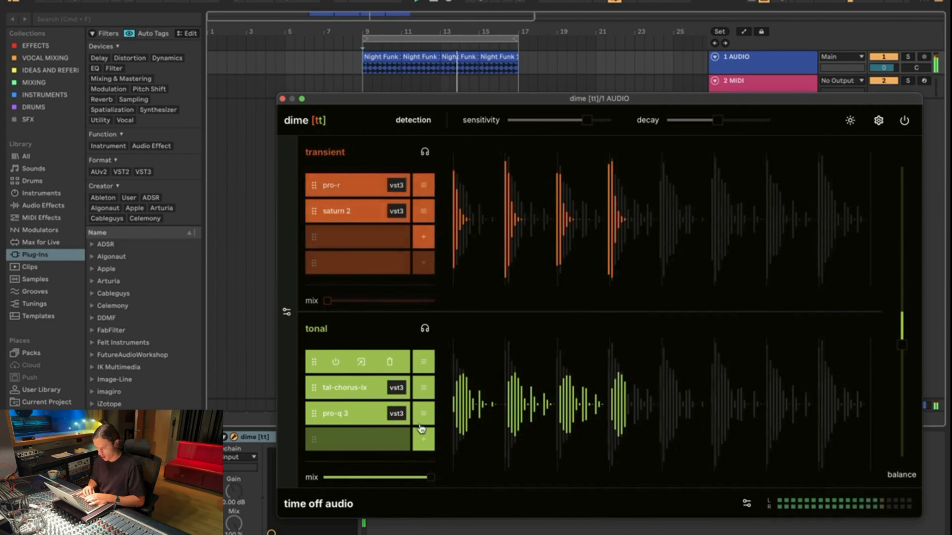
left_click_drag(329, 300, 456, 311)
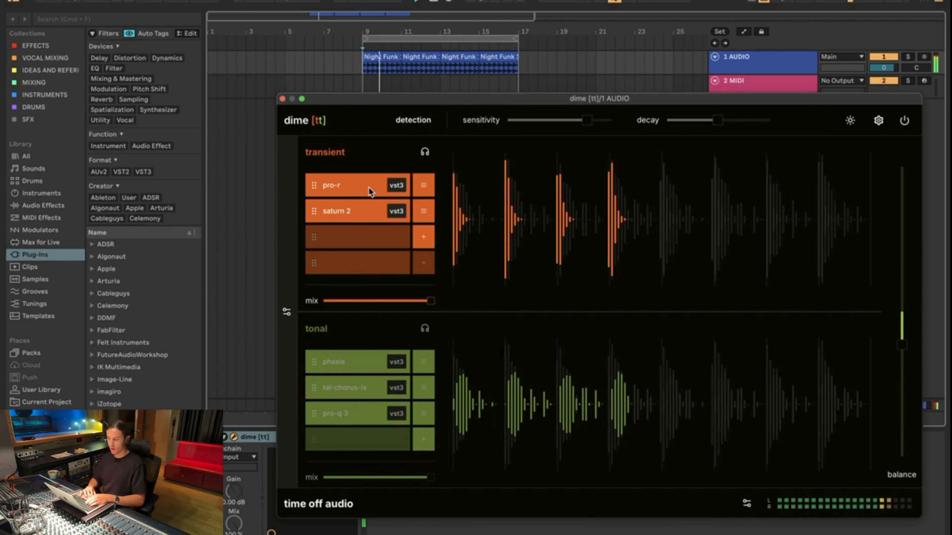
- Solo the transient chain and inspect its Saturn 2 effect, closing the effect window
left_click(423, 157)
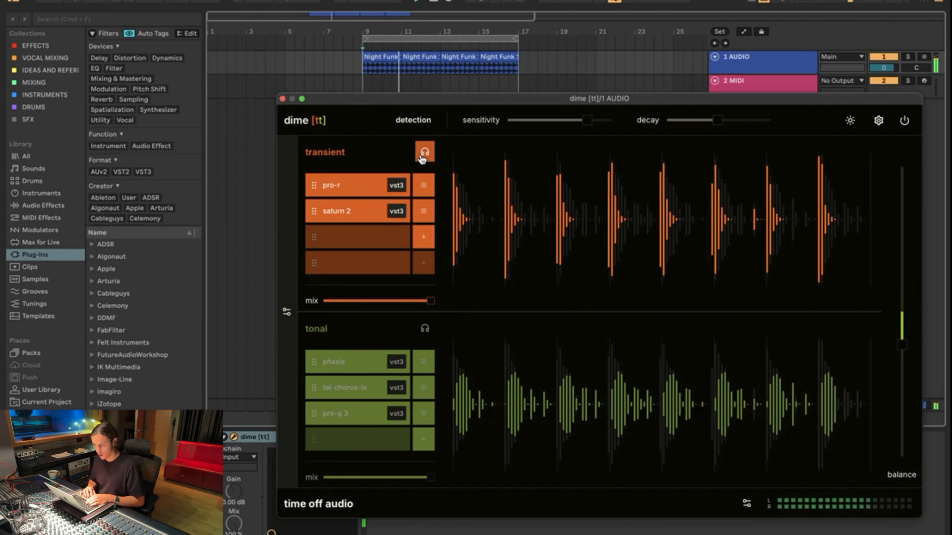
mouse_move(361, 189)
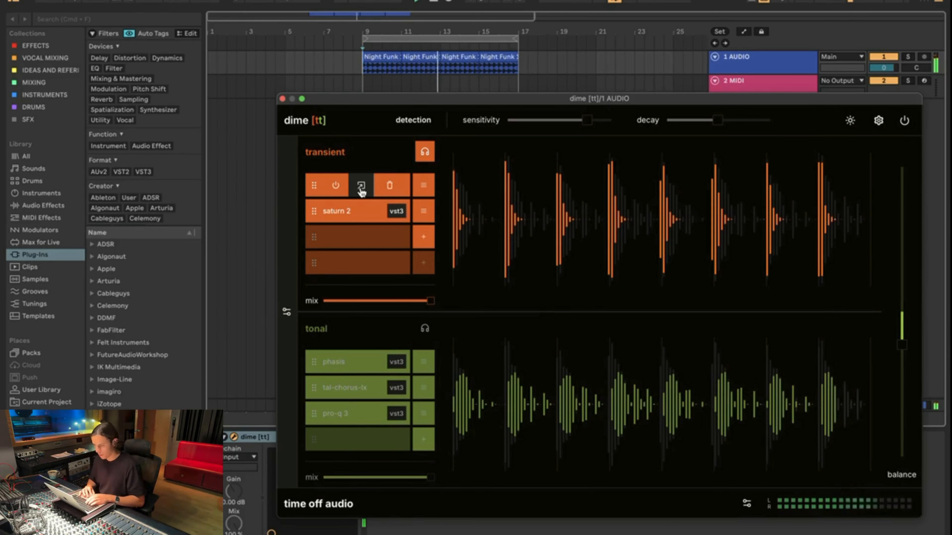
left_click(362, 212)
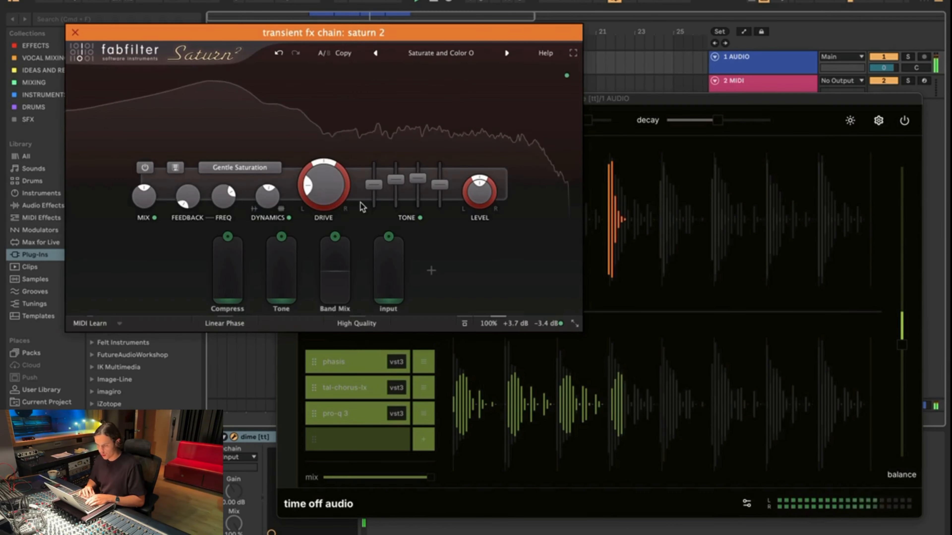
left_click(75, 33)
left_click(471, 319)
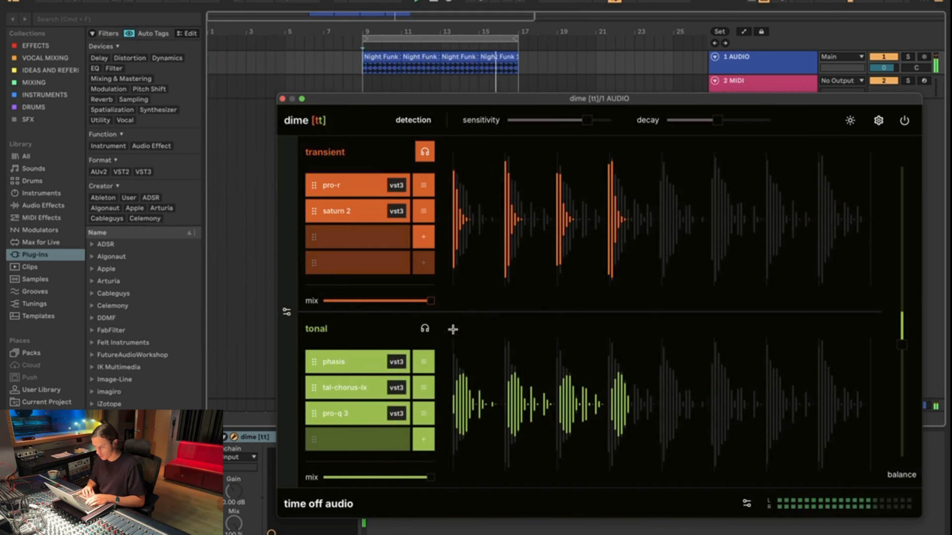
- Solo the tonal chain, inspect its Phasis, TAL-Chorus-LX and Pro-Q 3 effects, close their windows and end the solo
left_click(425, 332)
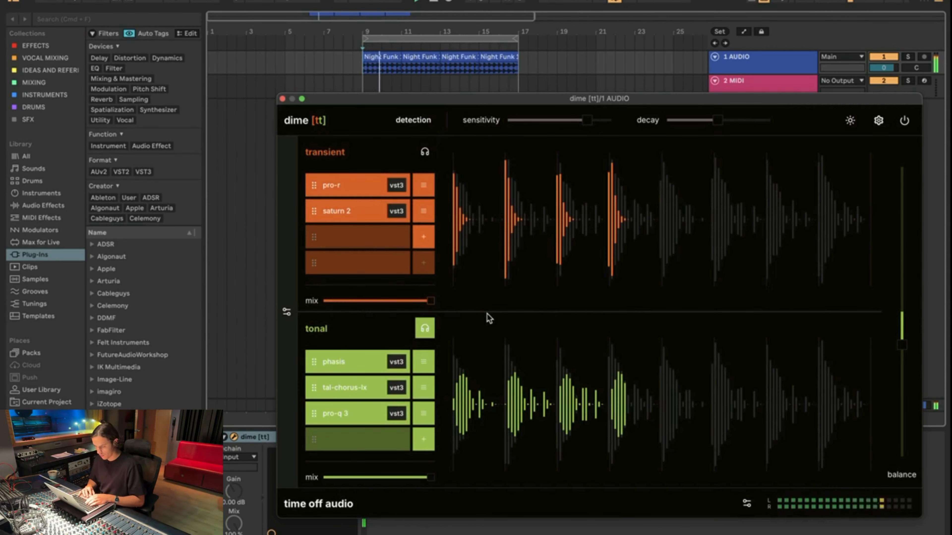
left_click(363, 367)
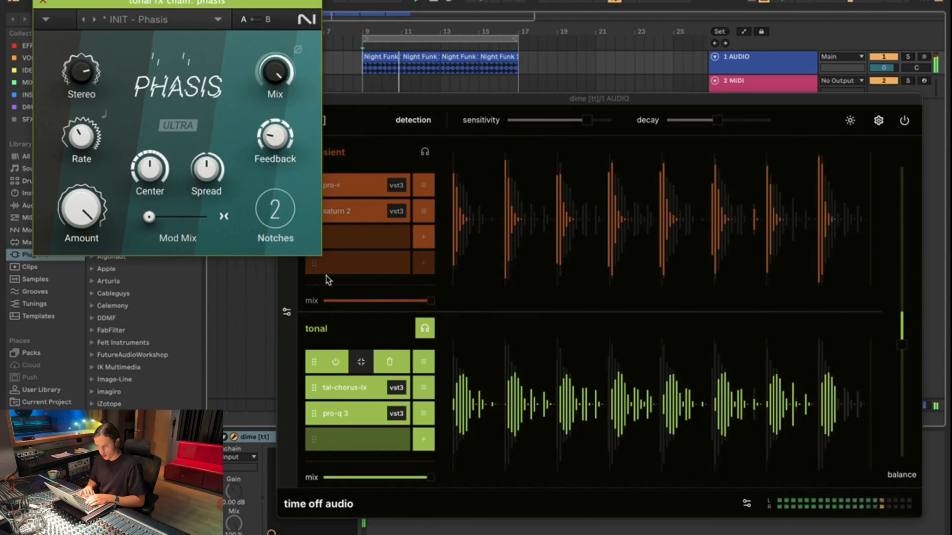
left_click(46, 5)
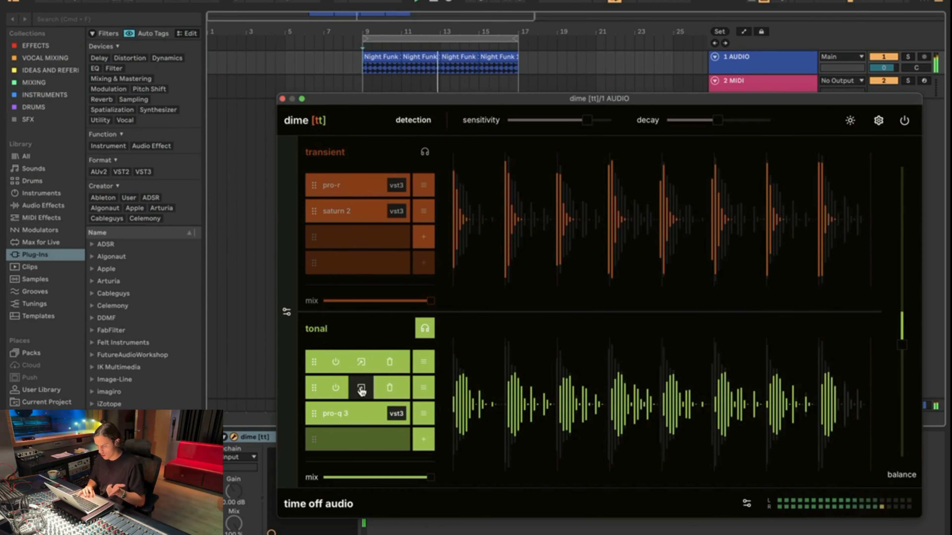
left_click(361, 387)
left_click(75, 32)
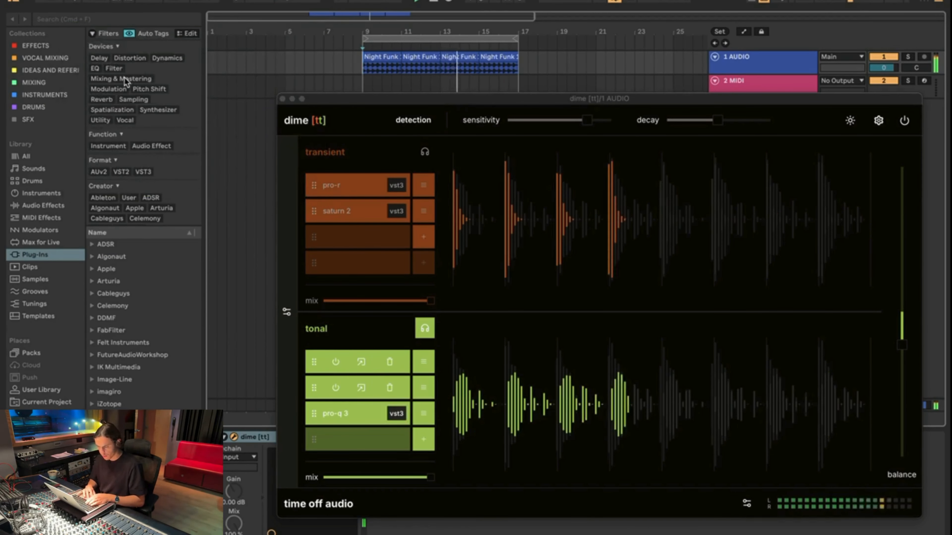
left_click(359, 414)
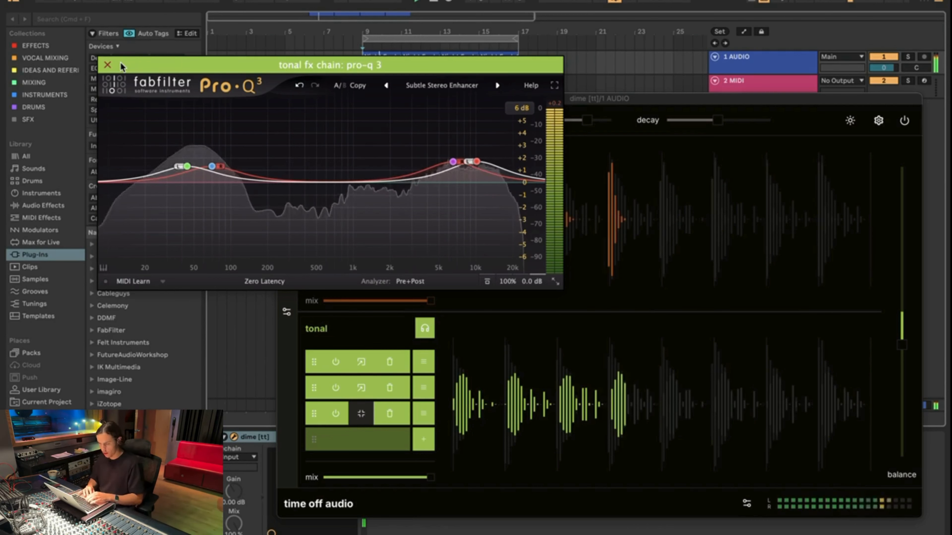
left_click(107, 65)
left_click(424, 328)
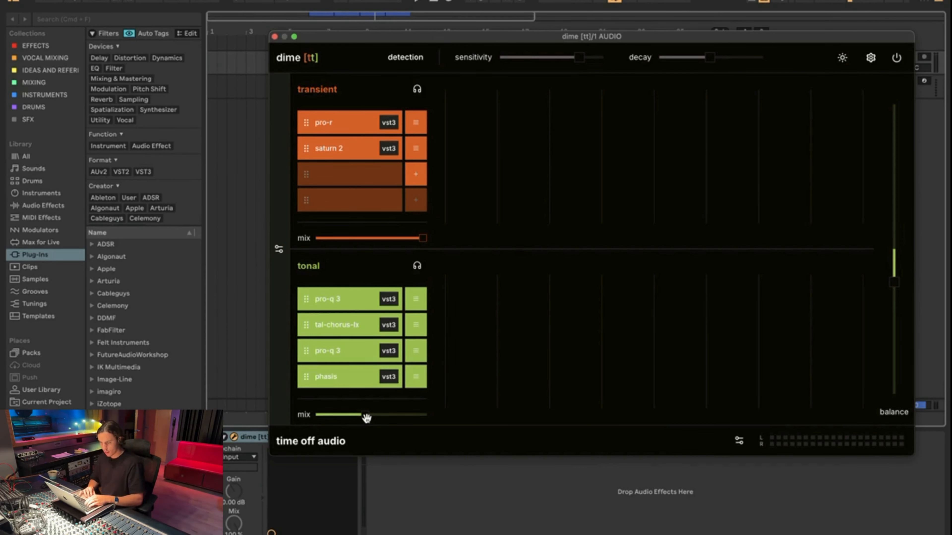
- Set the tonal chain's mix to about half, and inspect the first Pro-Q 3 in the chain, closing its window
left_click_drag(367, 418, 369, 419)
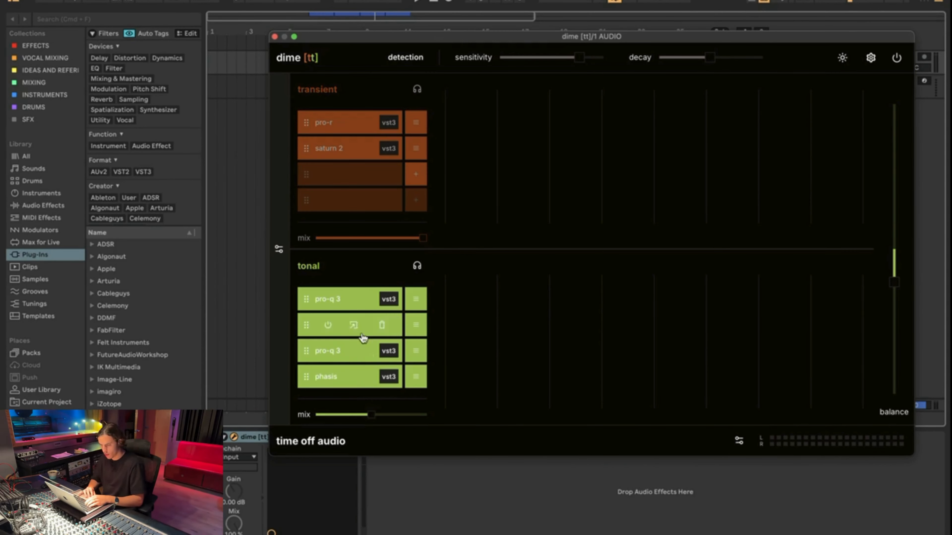
left_click(353, 299)
mouse_move(267, 210)
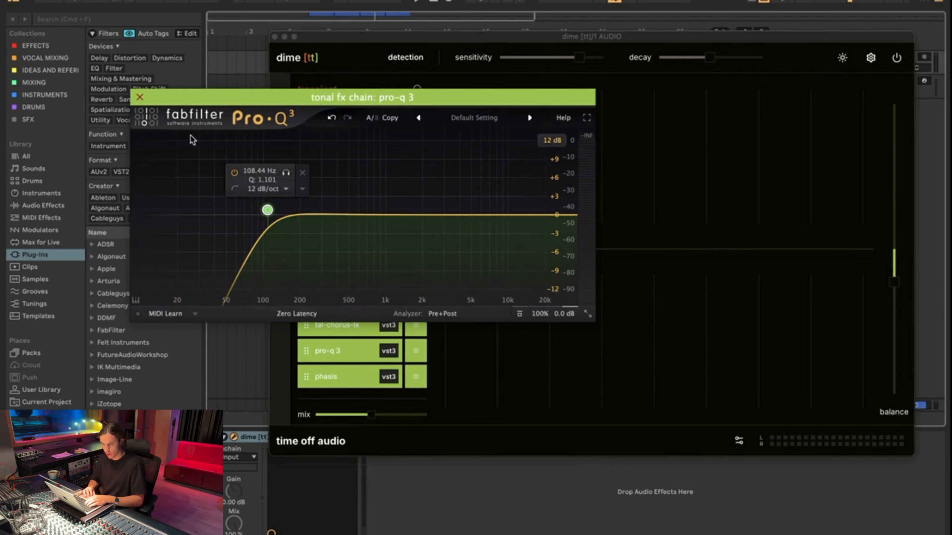
left_click(140, 98)
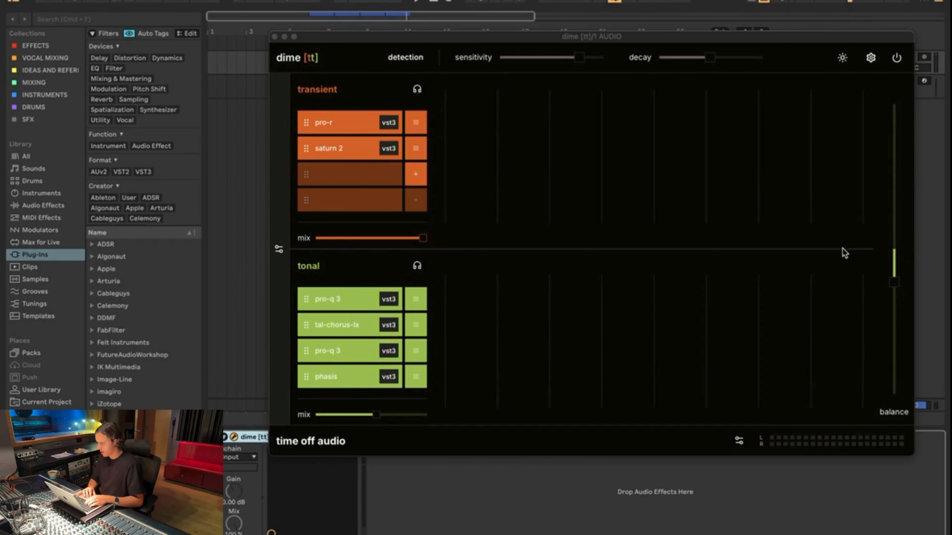
- Compare the loop with dime bypassed and re-enabled, using the extended tonal chain
left_click(898, 66)
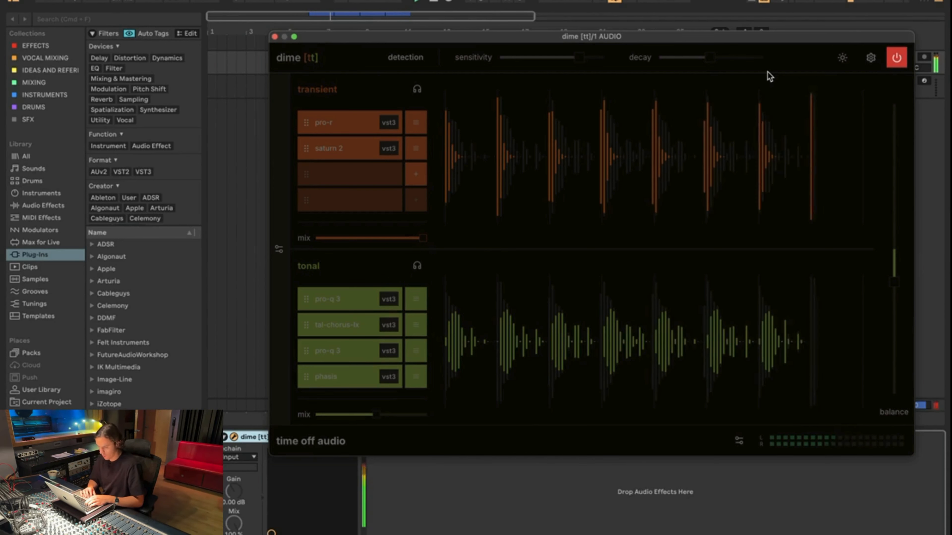
left_click(898, 64)
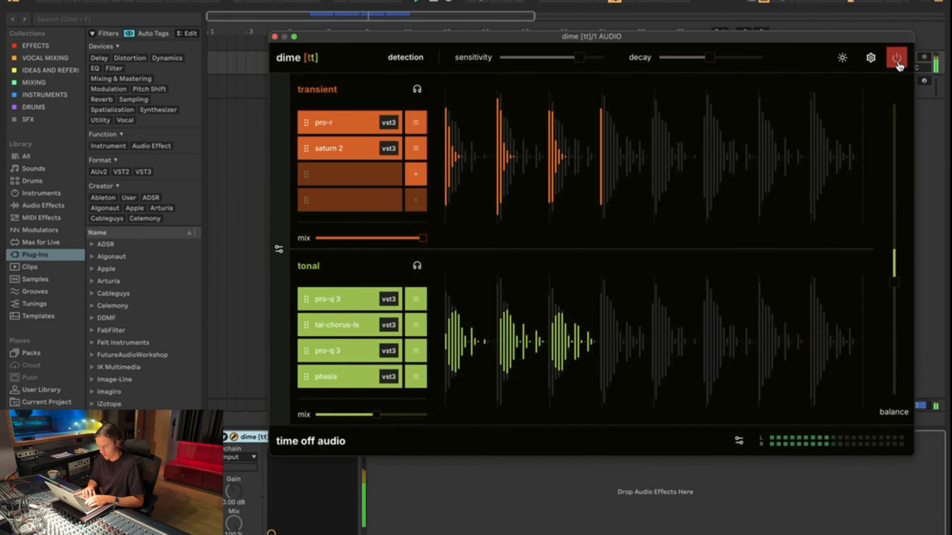